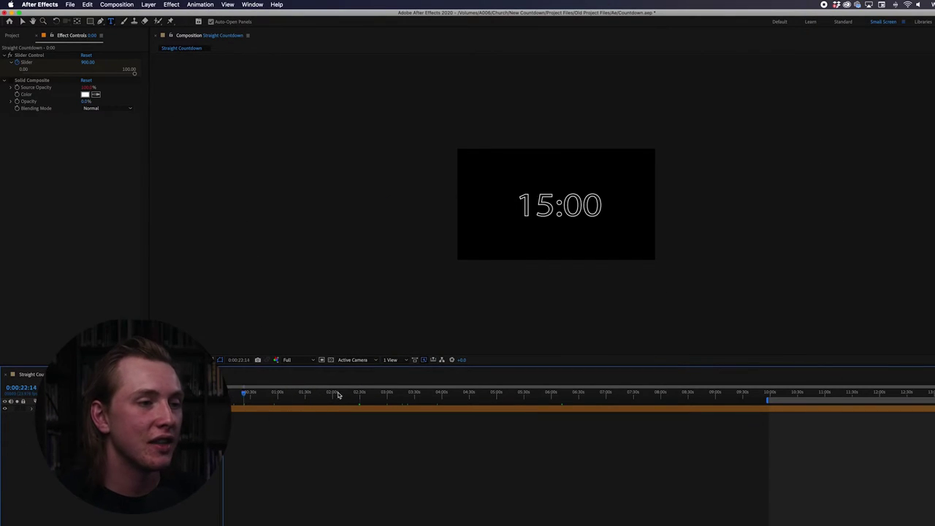
Preview the existing Straight Countdown composition at several points along its timeline
{"action": "left_click", "coordinate": [710, 387]}
{"action": "left_click", "coordinate": [768, 387]}
{"action": "left_click", "coordinate": [830, 388]}
{"action": "left_click", "coordinate": [561, 387]}
{"action": "left_click", "coordinate": [725, 387]}
{"action": "left_click", "coordinate": [679, 387]}
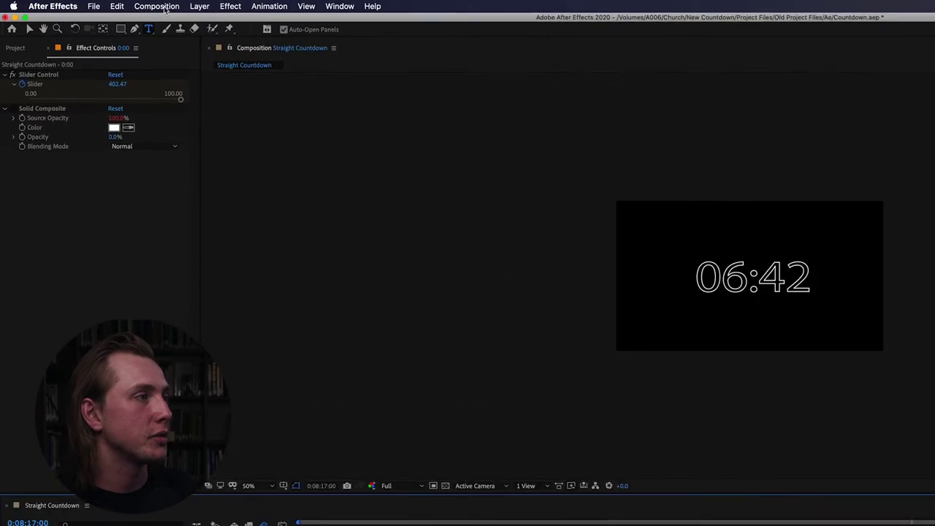
Create a new 1920 x 1080 composition, Comp 2, at 23.97 fps with a duration of 0:10:00:00
{"action": "left_click", "coordinate": [227, 11]}
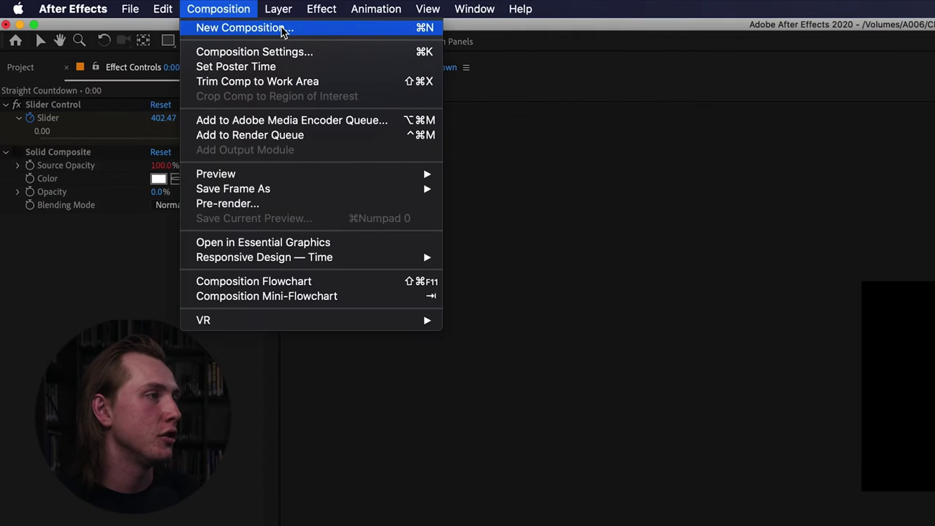
{"action": "left_click", "coordinate": [281, 28]}
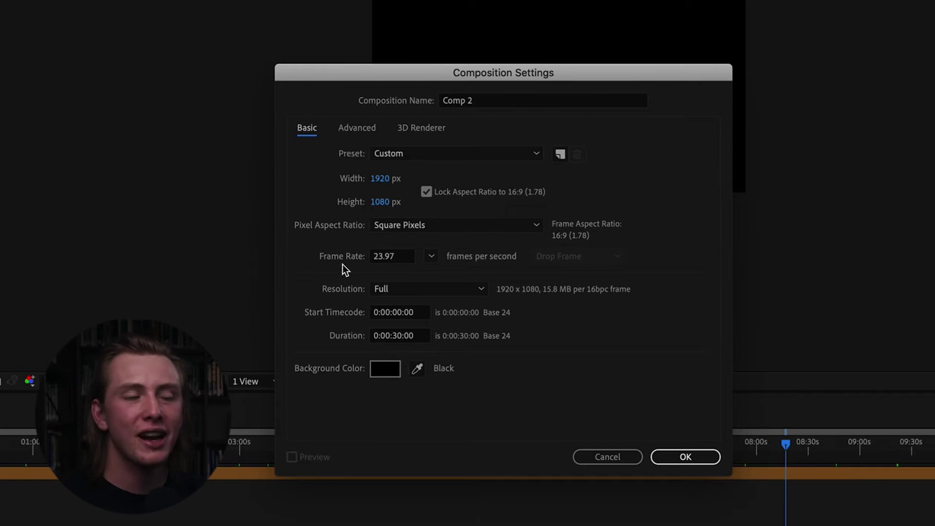
{"action": "left_click", "coordinate": [393, 337]}
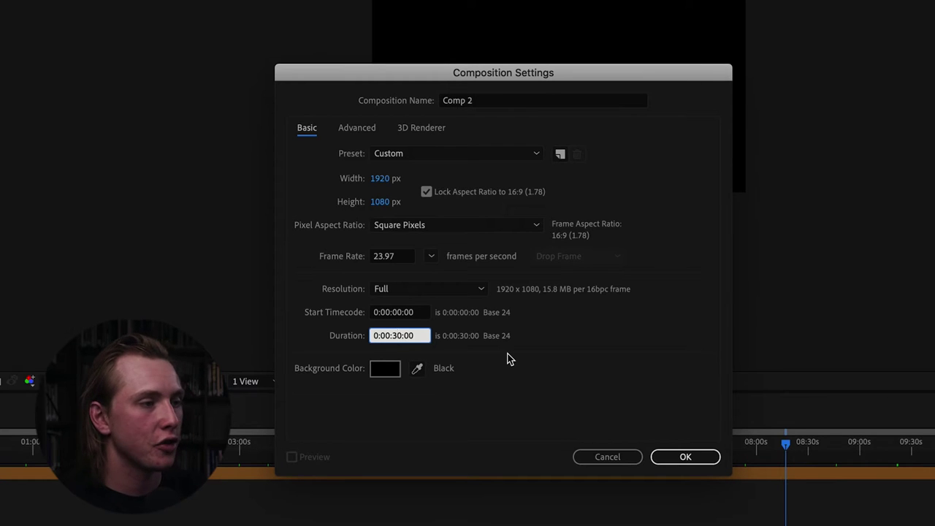
{"action": "key", "text": "BackSpace"}
{"action": "key", "text": "BackSpace"}
{"action": "type", "text": "1"}
{"action": "key", "text": "Return"}
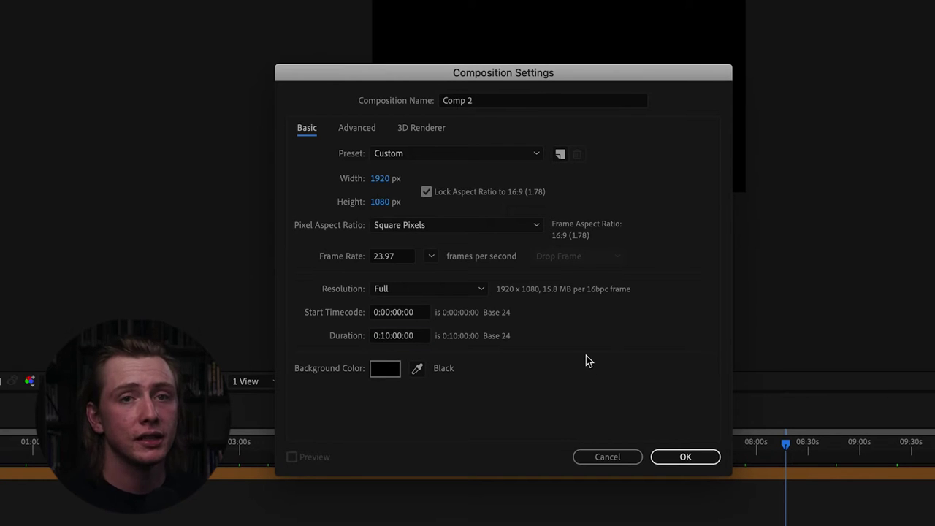
{"action": "left_click", "coordinate": [685, 457]}
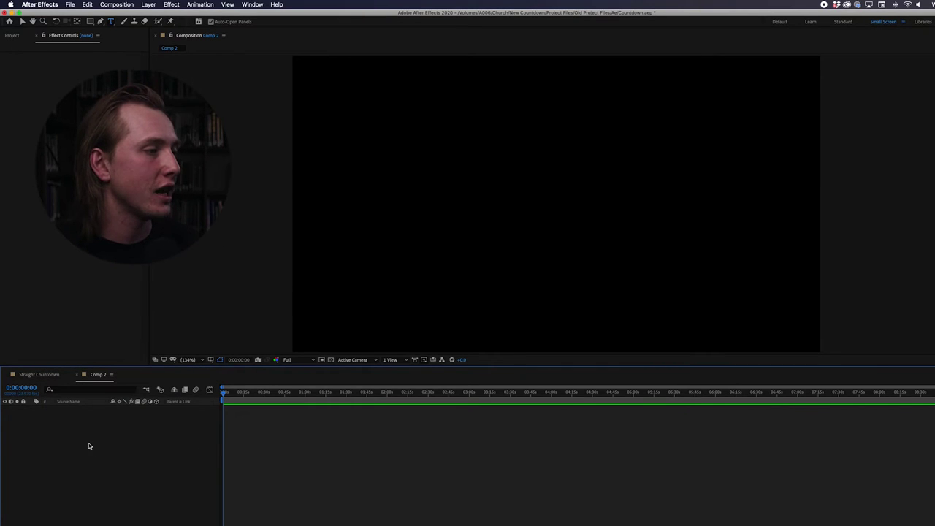
Add a new text layer reading "0:00" to Comp 2
{"action": "right_click", "coordinate": [80, 442]}
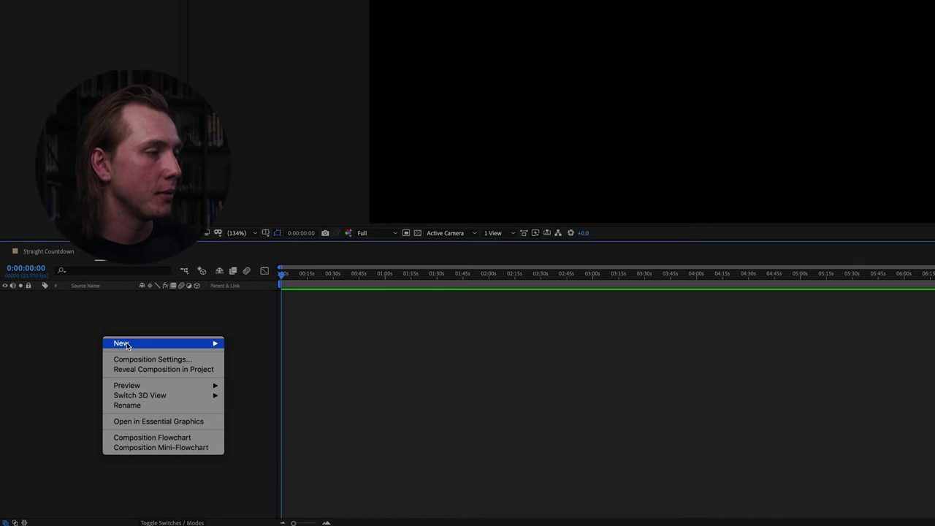
{"action": "mouse_move", "coordinate": [128, 345]}
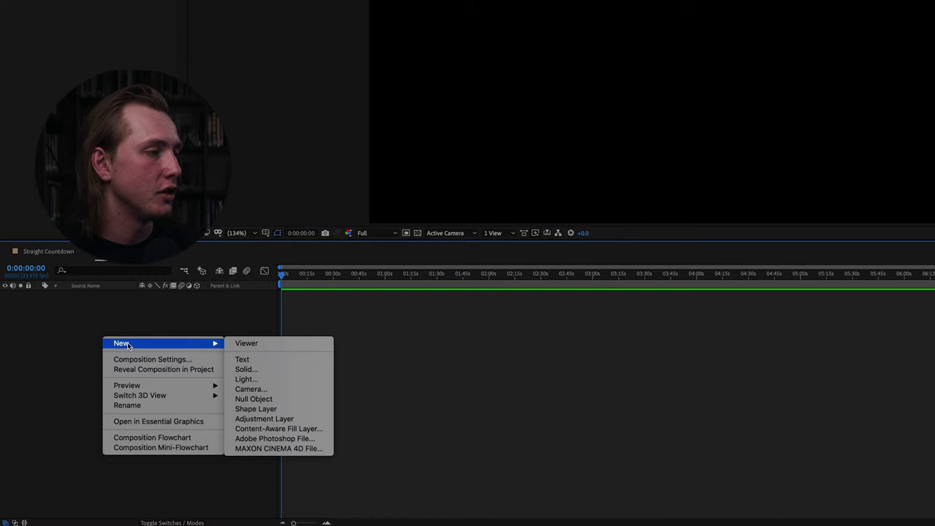
{"action": "left_click", "coordinate": [279, 360]}
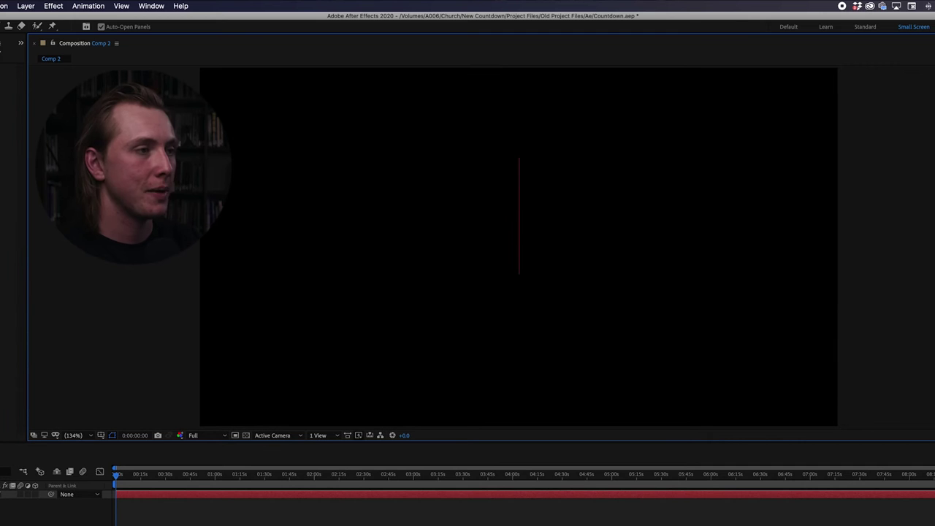
{"action": "type", "text": "0:"}
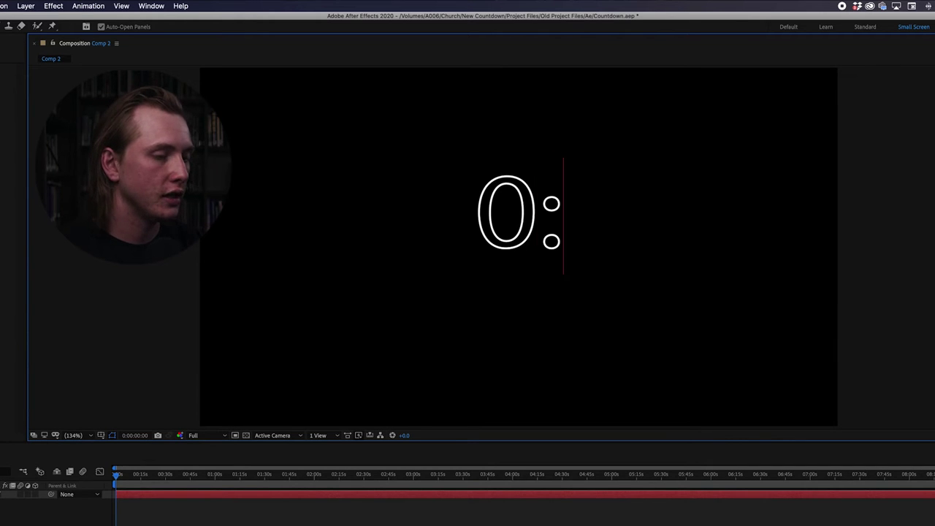
{"action": "type", "text": "00"}
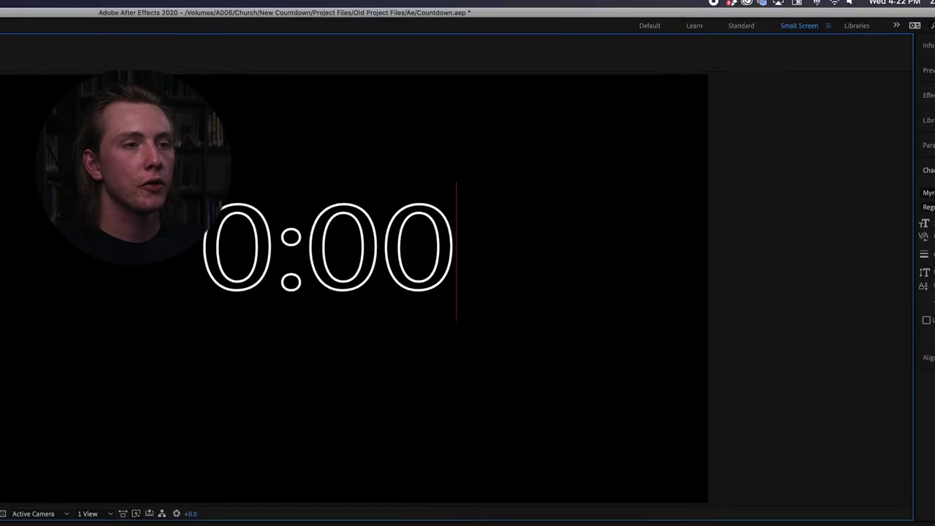
Set the text's paragraph alignment to centered and align the layer horizontally and vertically to the center of the composition
{"action": "left_click", "coordinate": [835, 174]}
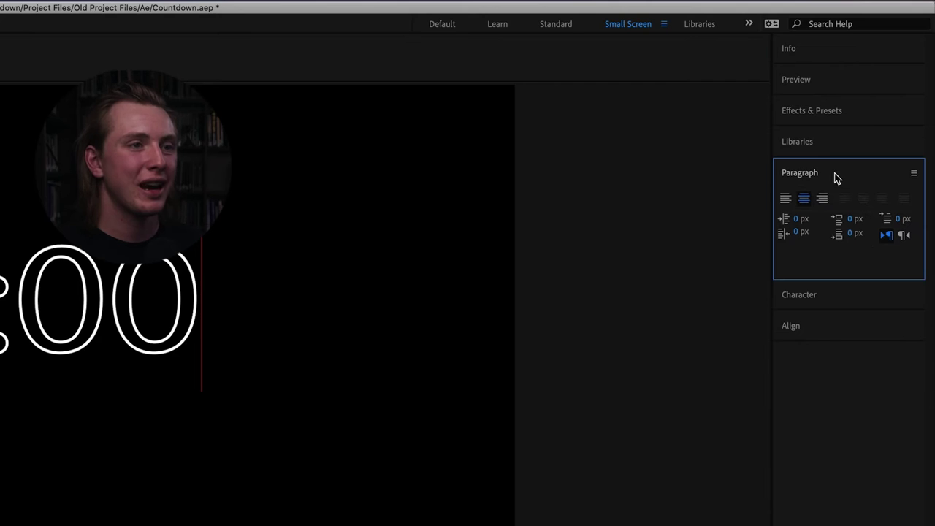
{"action": "left_click", "coordinate": [804, 200]}
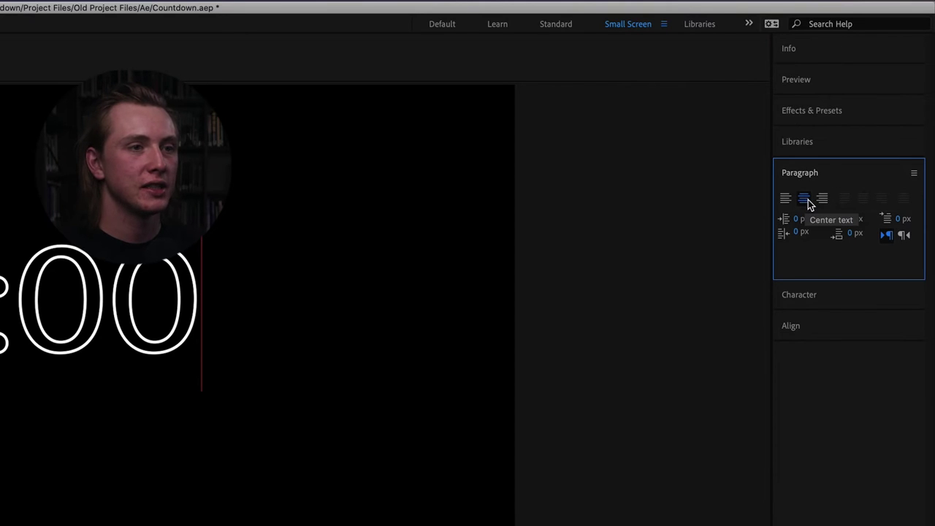
{"action": "left_click", "coordinate": [823, 328]}
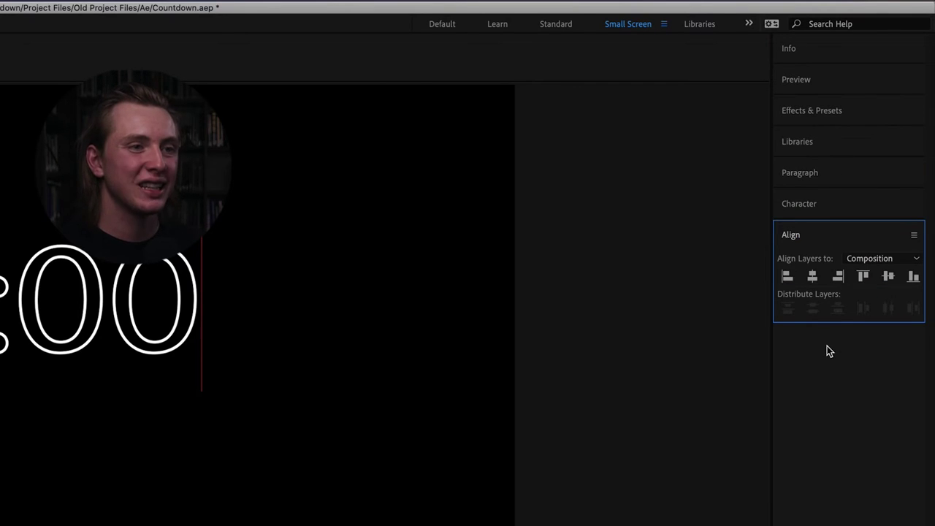
{"action": "left_click", "coordinate": [812, 277]}
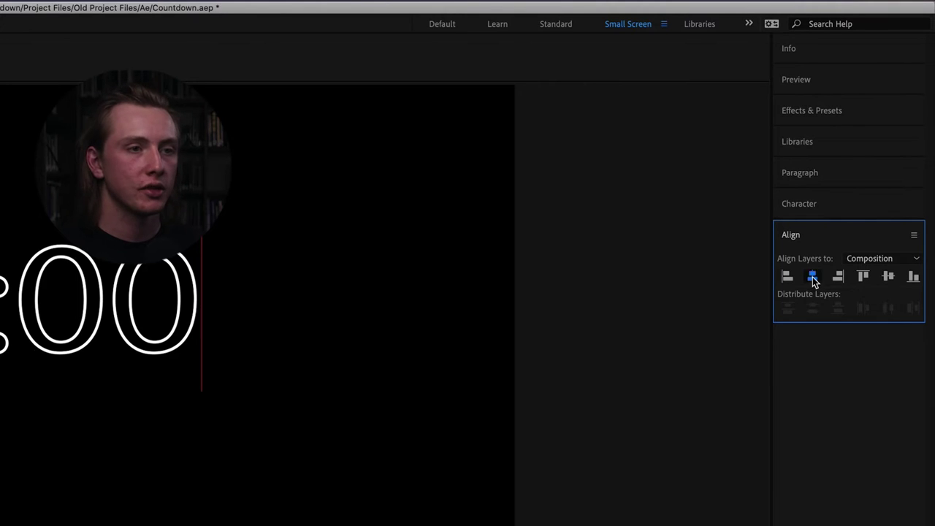
{"action": "left_click", "coordinate": [887, 278]}
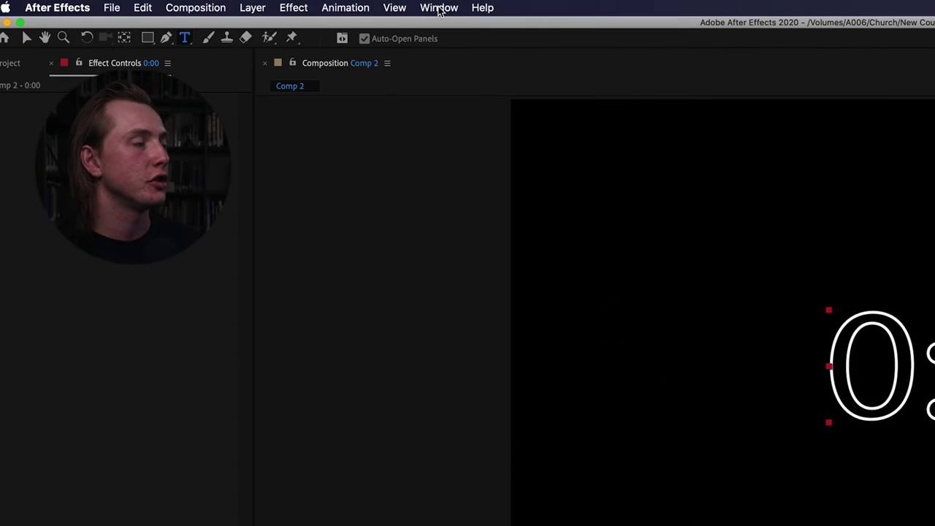
{"action": "left_click", "coordinate": [440, 7]}
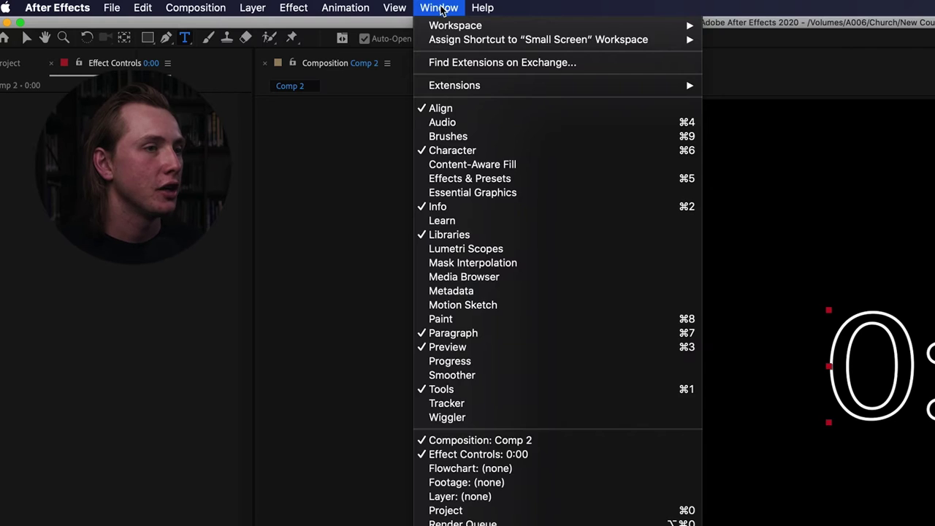
{"action": "left_click", "coordinate": [439, 7]}
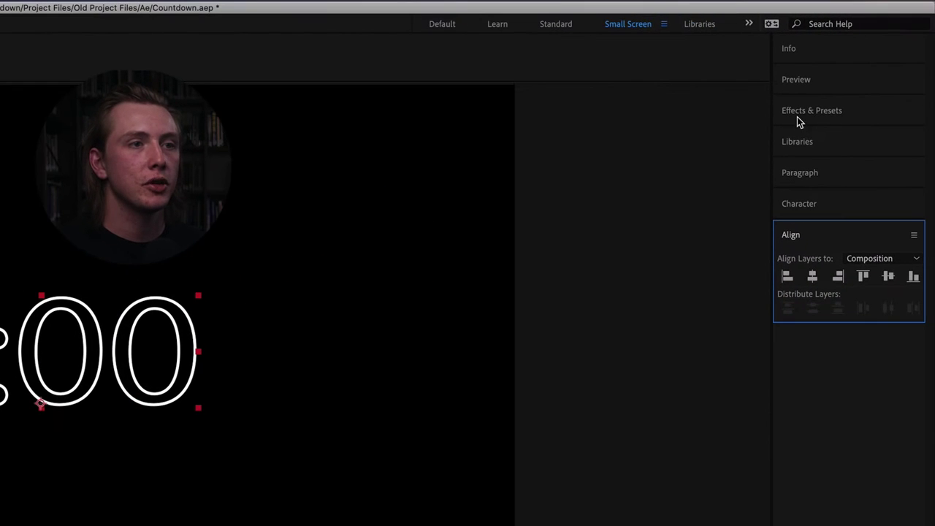
Find the Slider Control effect by searching for "slider" and apply it to the 0:00 text layer
{"action": "left_click", "coordinate": [815, 117]}
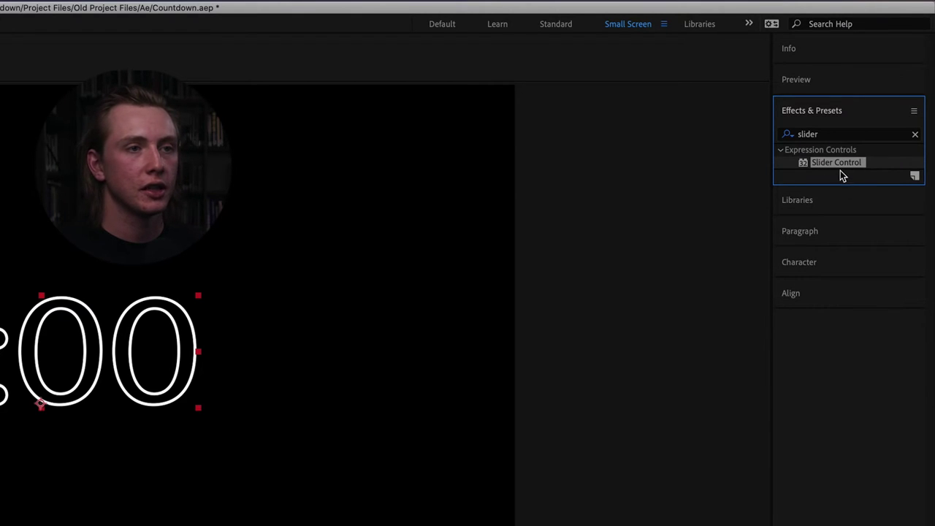
{"action": "left_click_drag", "start_coordinate": [841, 176], "coordinate": [391, 307]}
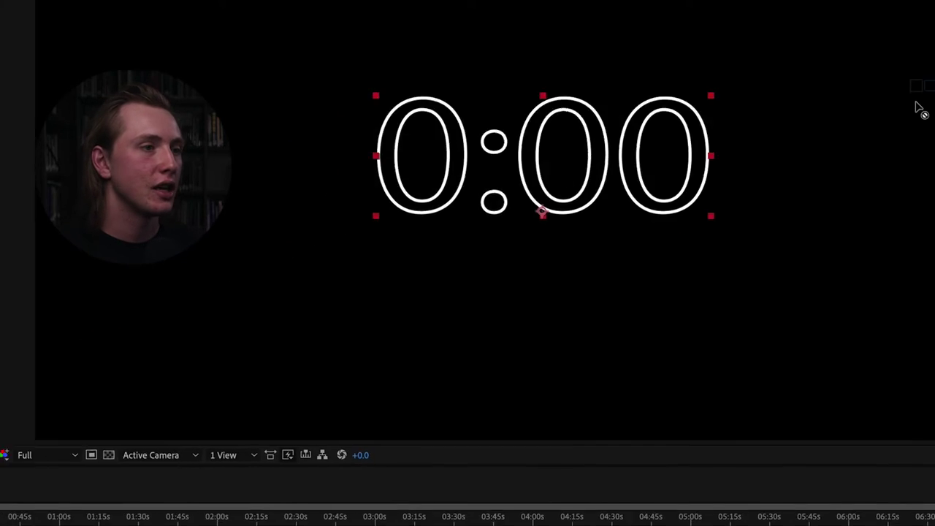
{"action": "left_click_drag", "start_coordinate": [919, 108], "coordinate": [145, 349]}
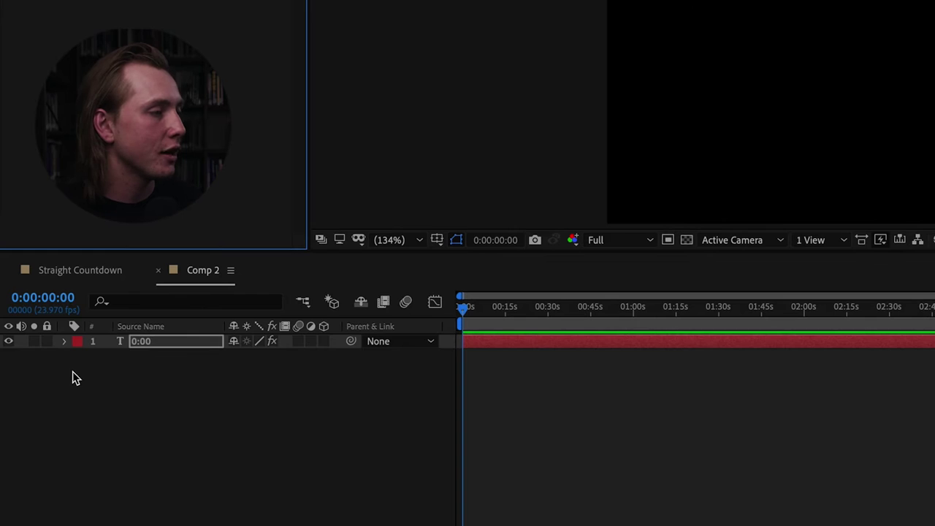
Expand the 0:00 layer's Text properties and enable an expression on Source Text
{"action": "left_click", "coordinate": [73, 375]}
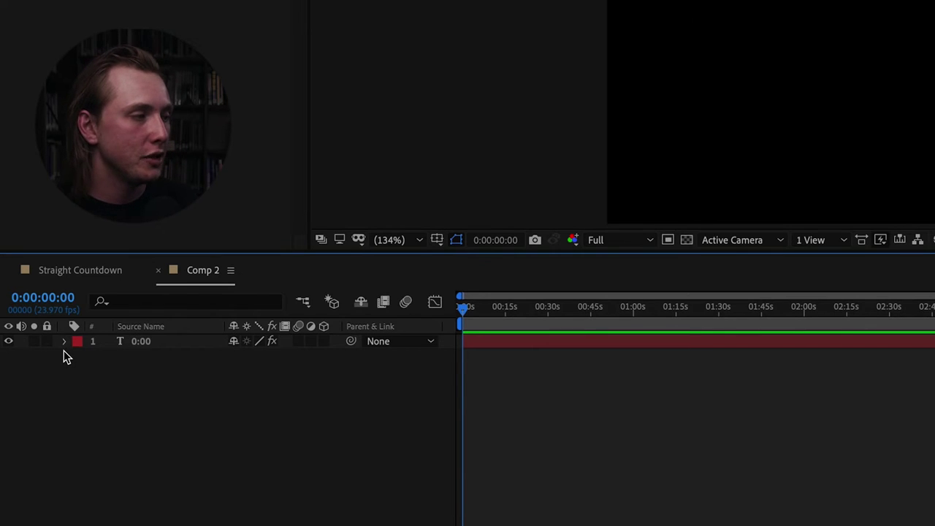
{"action": "left_click", "coordinate": [63, 343]}
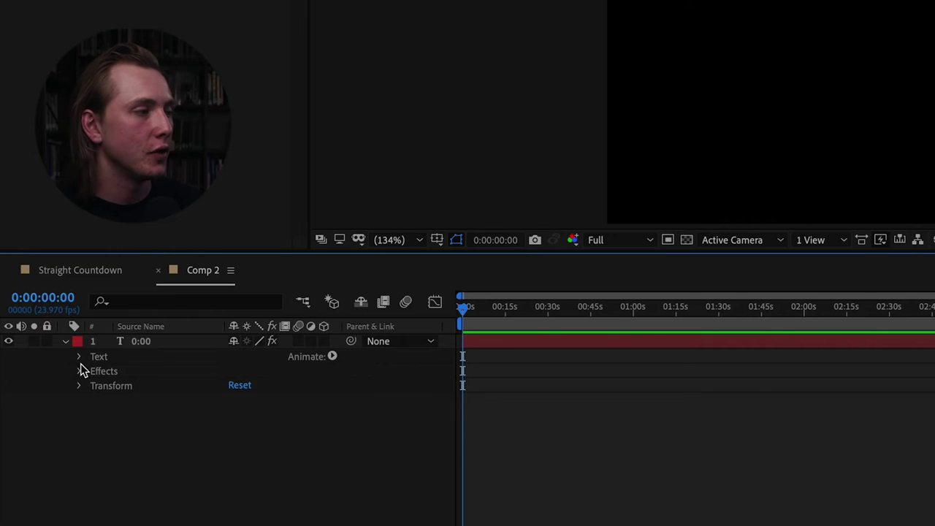
{"action": "left_click", "coordinate": [78, 358]}
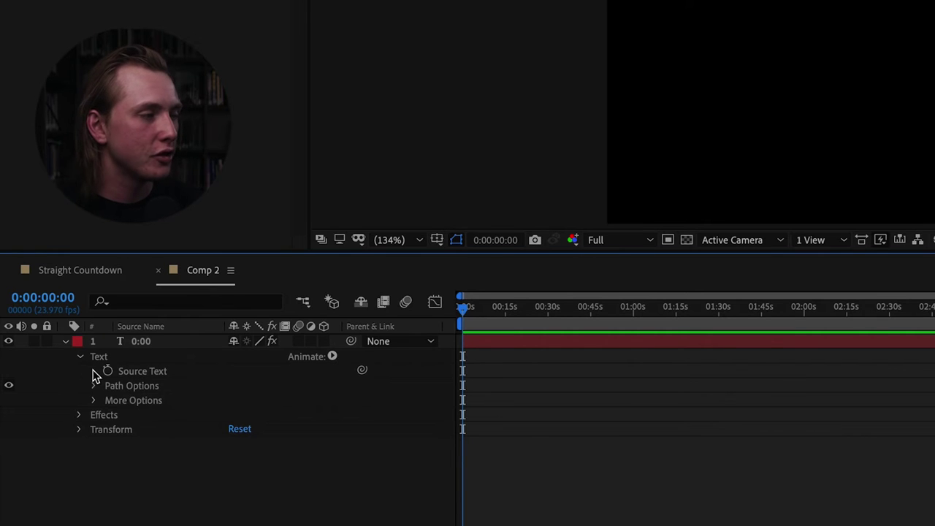
{"action": "left_click", "coordinate": [145, 374]}
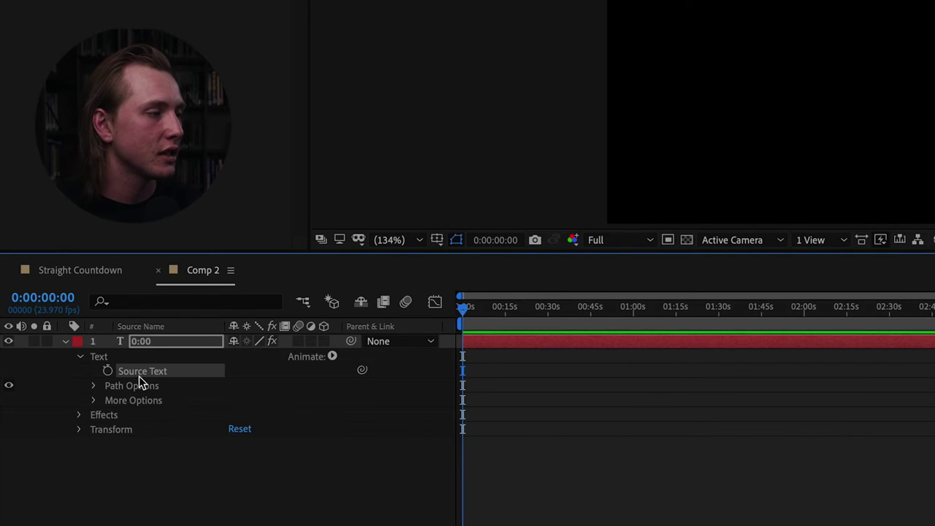
{"action": "left_click", "coordinate": [361, 372]}
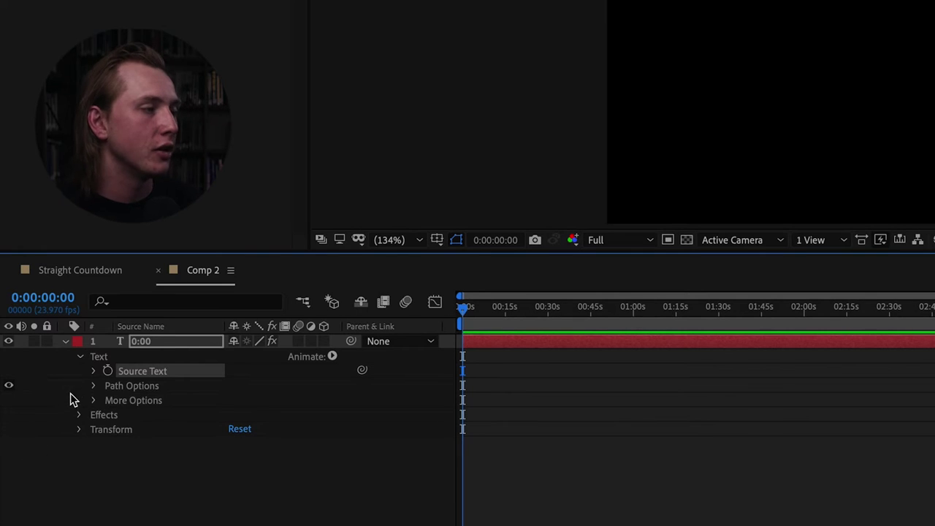
{"action": "left_click", "coordinate": [94, 372]}
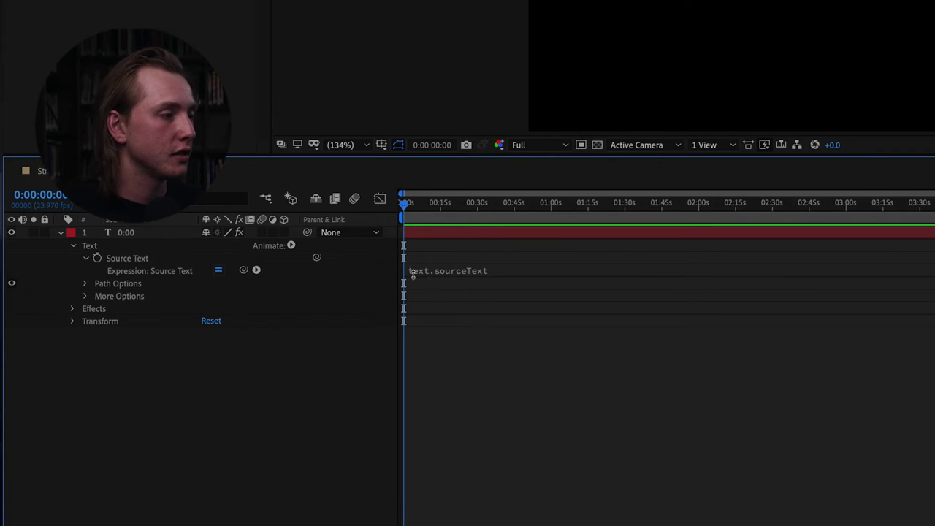
Replace the default Source Text expression with the script that converts the Slider Control value into zero-padded minutes and seconds separated by ":"
{"action": "left_click", "coordinate": [443, 271]}
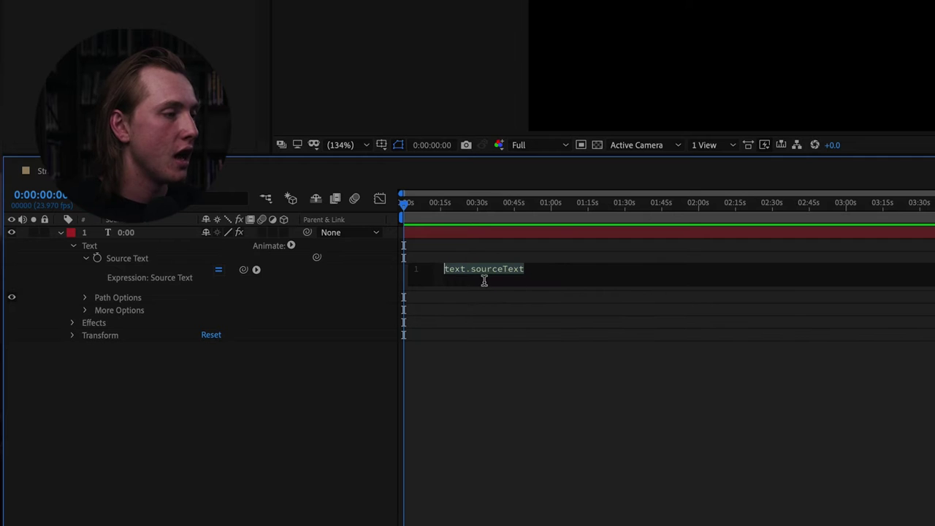
{"action": "key", "text": "BackSpace"}
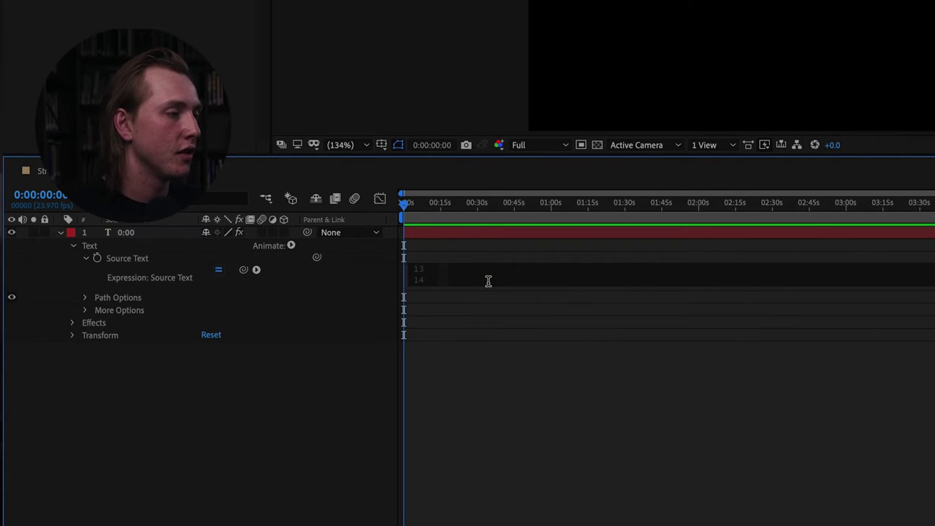
{"action": "left_click", "coordinate": [518, 391]}
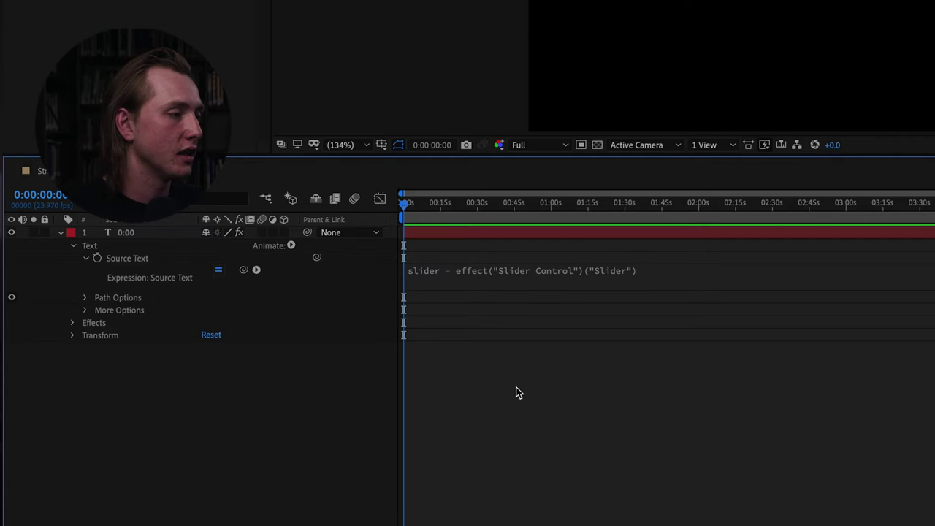
{"action": "left_click", "coordinate": [461, 281]}
{"action": "left_click", "coordinate": [537, 291]}
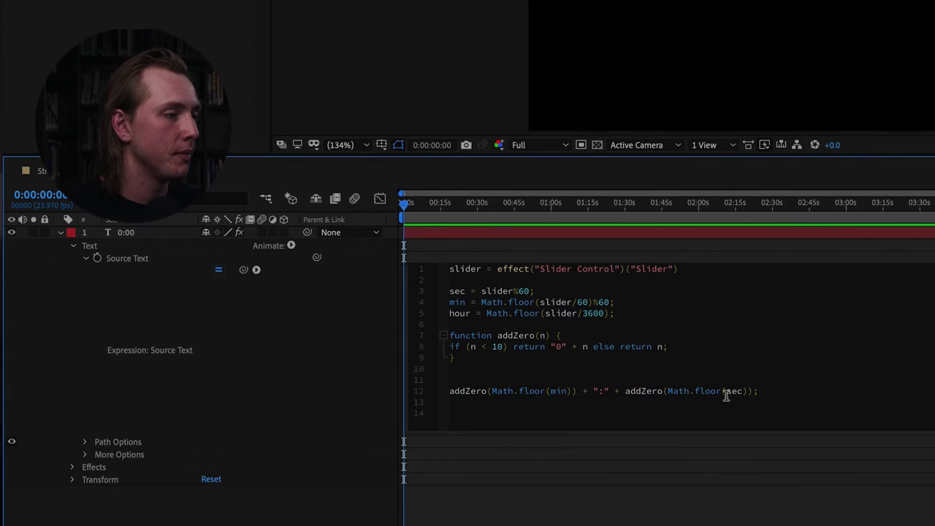
{"action": "left_click_drag", "start_coordinate": [764, 405], "coordinate": [407, 263]}
{"action": "left_click", "coordinate": [885, 359]}
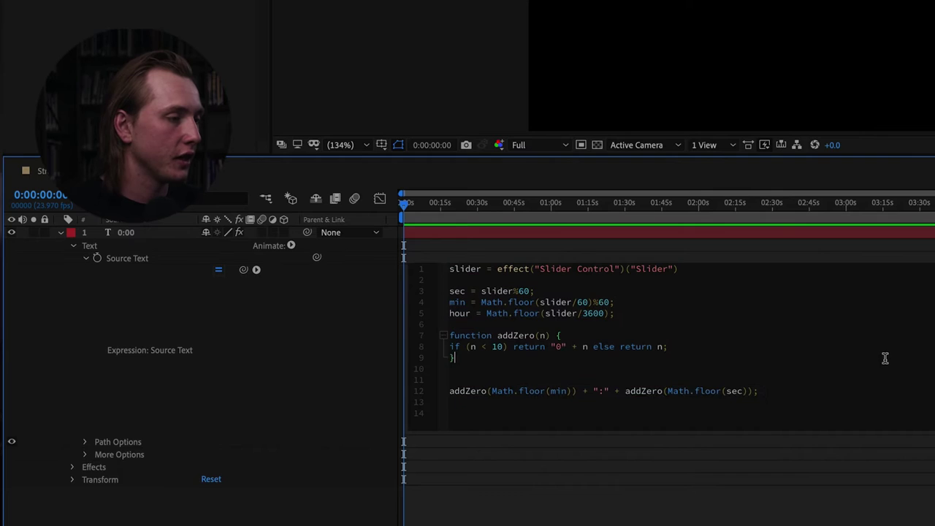
{"action": "left_click", "coordinate": [279, 327]}
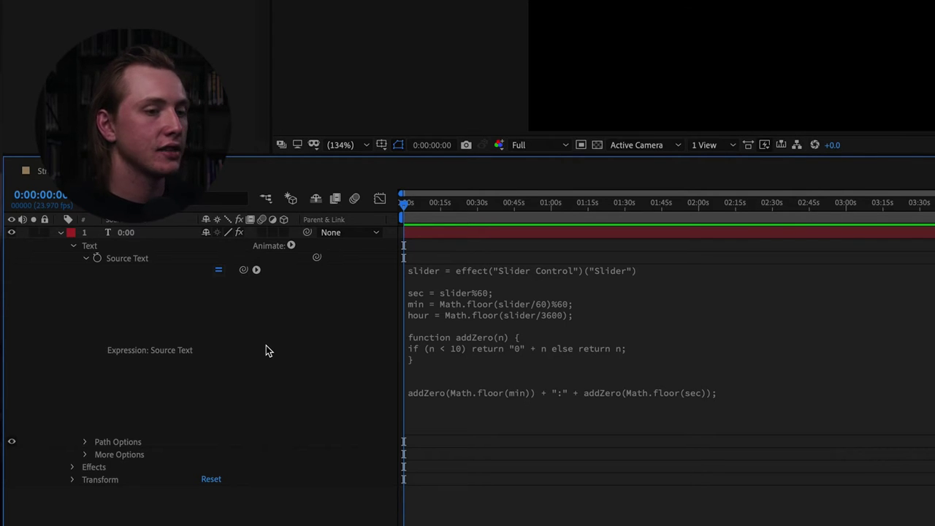
Reveal the 0:00 layer's Slider Control properties and add a Slider keyframe of 0 at the end of the composition
{"action": "left_click", "coordinate": [73, 249]}
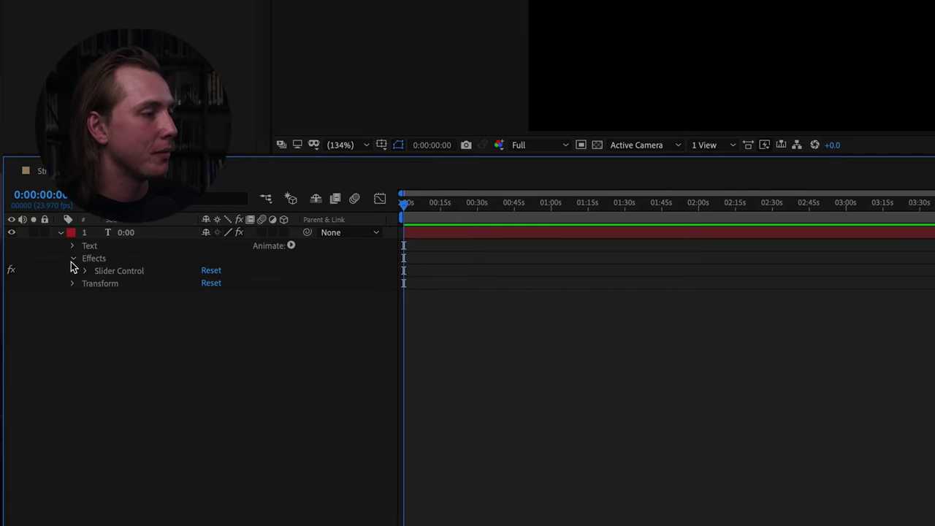
{"action": "left_click", "coordinate": [108, 283]}
{"action": "left_click", "coordinate": [116, 273]}
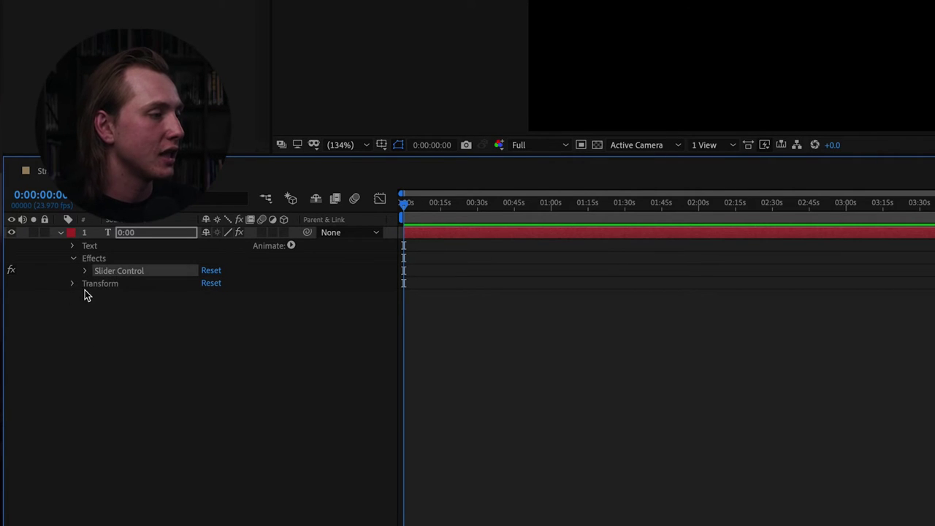
{"action": "left_click", "coordinate": [86, 272]}
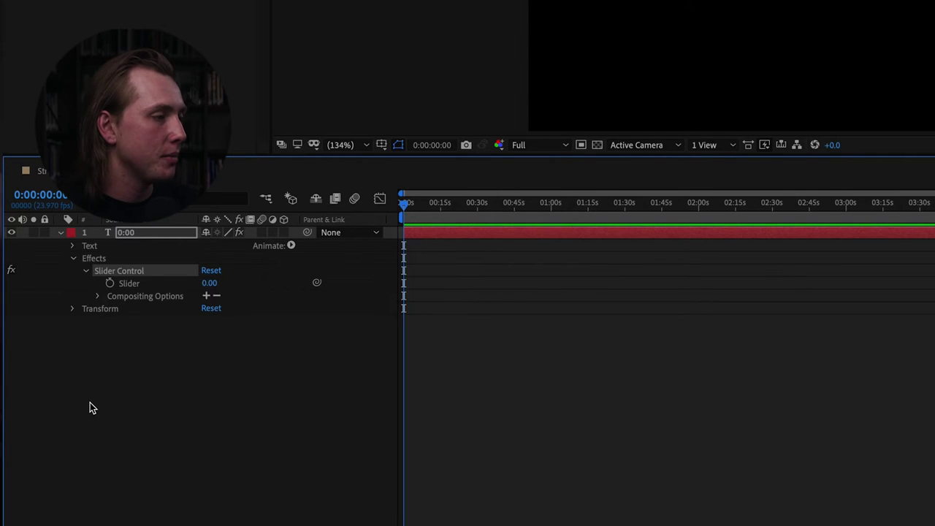
{"action": "left_click_drag", "start_coordinate": [412, 207], "coordinate": [720, 211]}
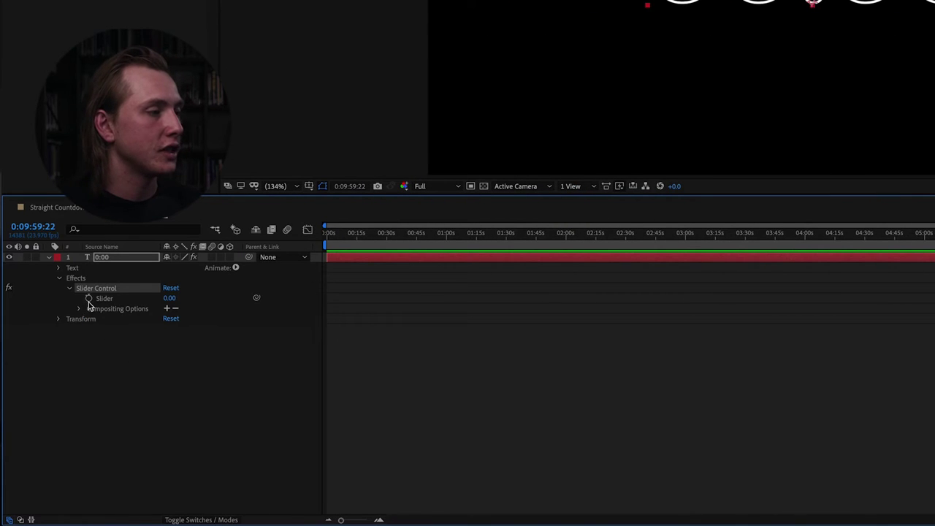
{"action": "left_click", "coordinate": [88, 298]}
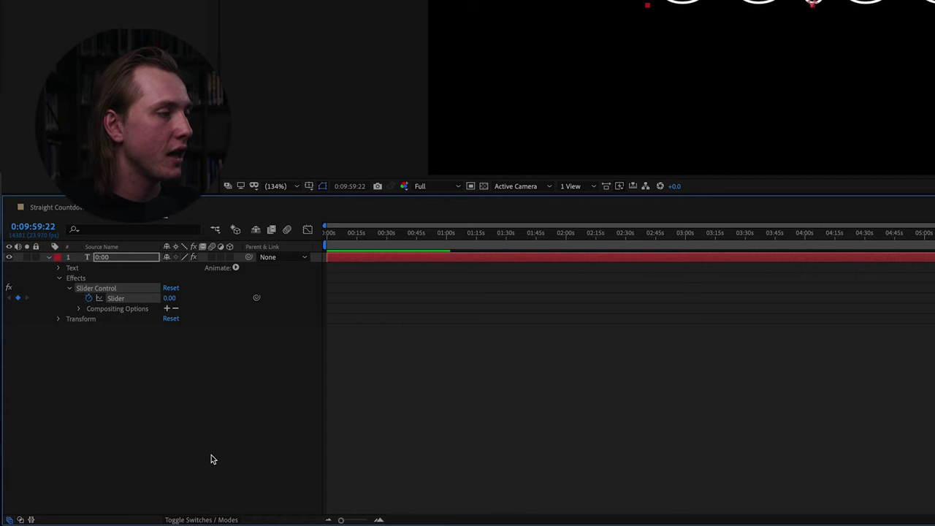
Set the Slider to 600 at the composition's first frame and preview the countdown
{"action": "left_click", "coordinate": [459, 234]}
{"action": "left_click_drag", "start_coordinate": [394, 239], "coordinate": [326, 235]}
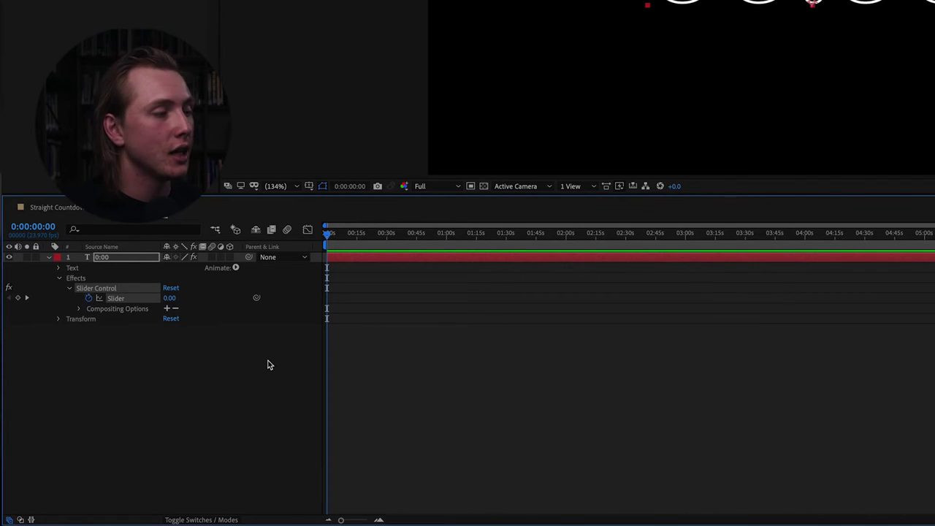
{"action": "left_click", "coordinate": [169, 299]}
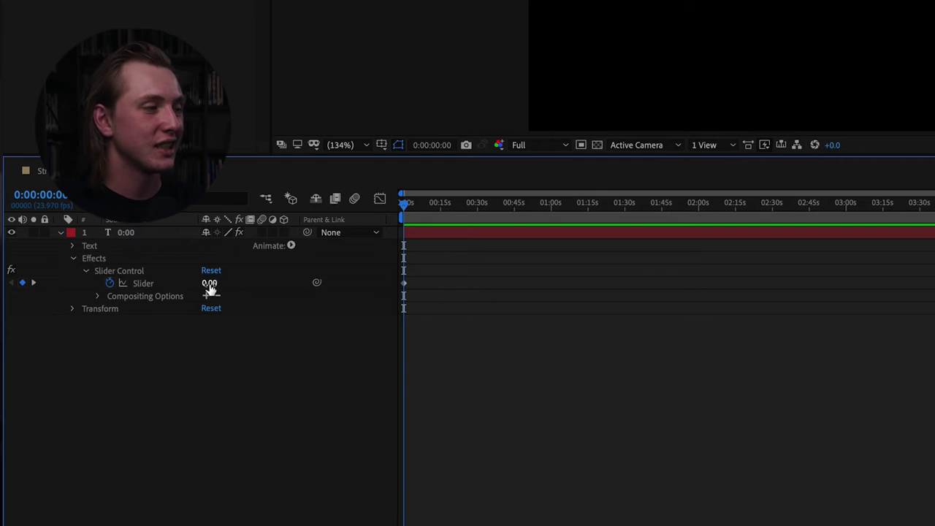
{"action": "left_click_drag", "start_coordinate": [210, 290], "coordinate": [386, 300]}
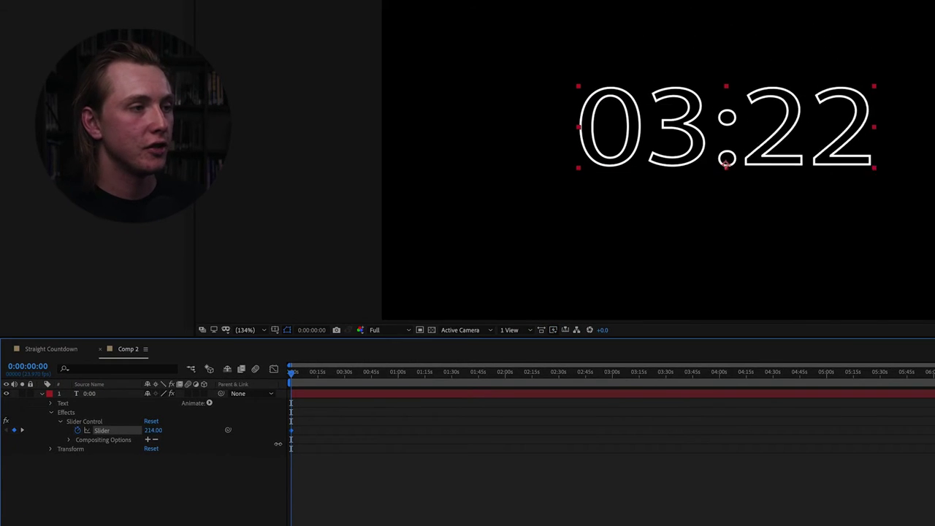
{"action": "left_click_drag", "start_coordinate": [277, 444], "coordinate": [499, 462]}
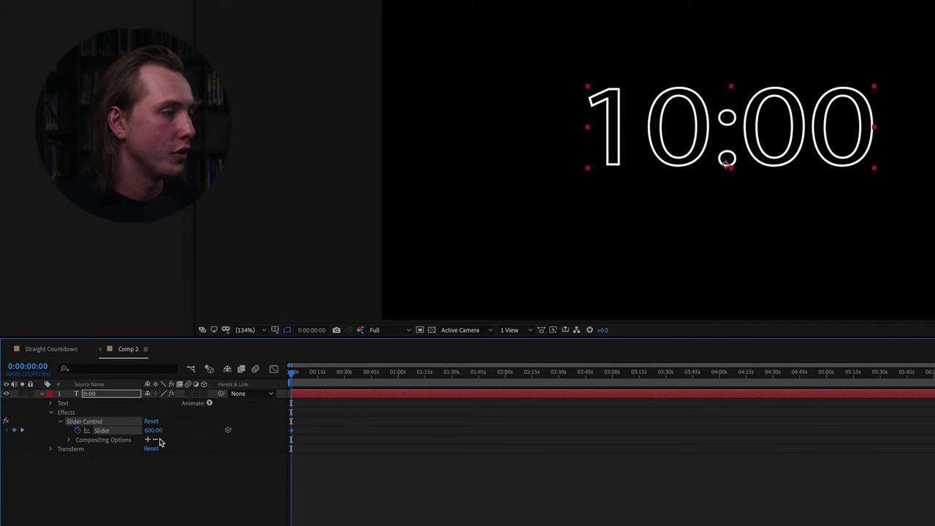
{"action": "left_click", "coordinate": [150, 432]}
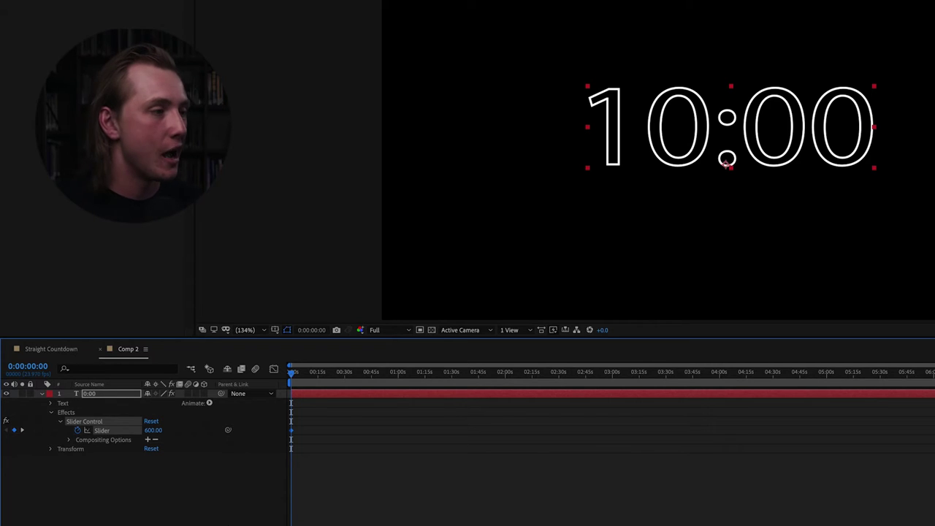
{"action": "key", "text": "space"}
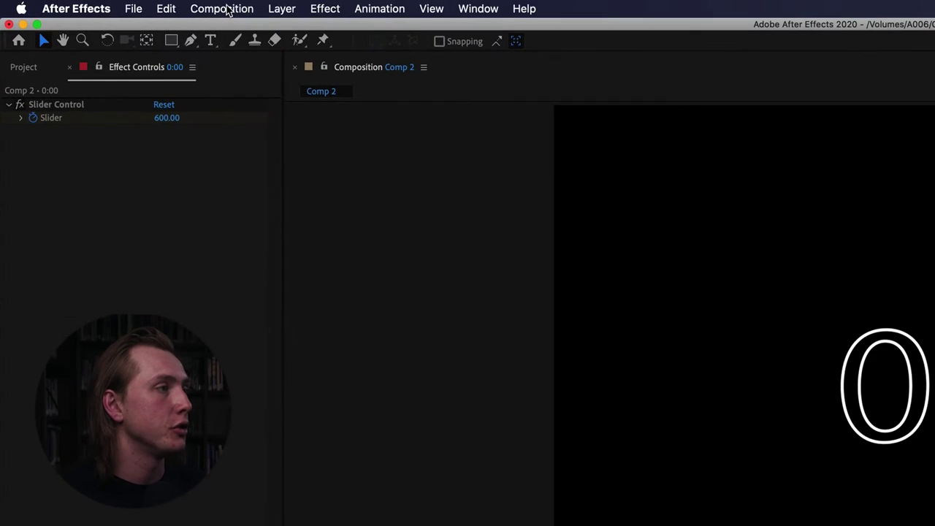
Add Comp 2 to the render queue and set its QuickTime output module to RGB + Alpha channels with Straight (Unmatted) color
{"action": "left_click", "coordinate": [158, 7]}
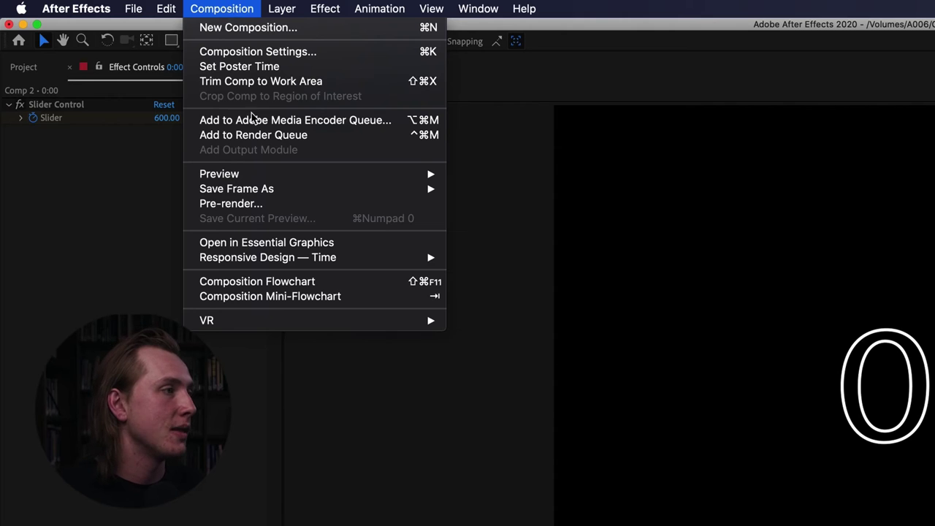
{"action": "left_click", "coordinate": [311, 137]}
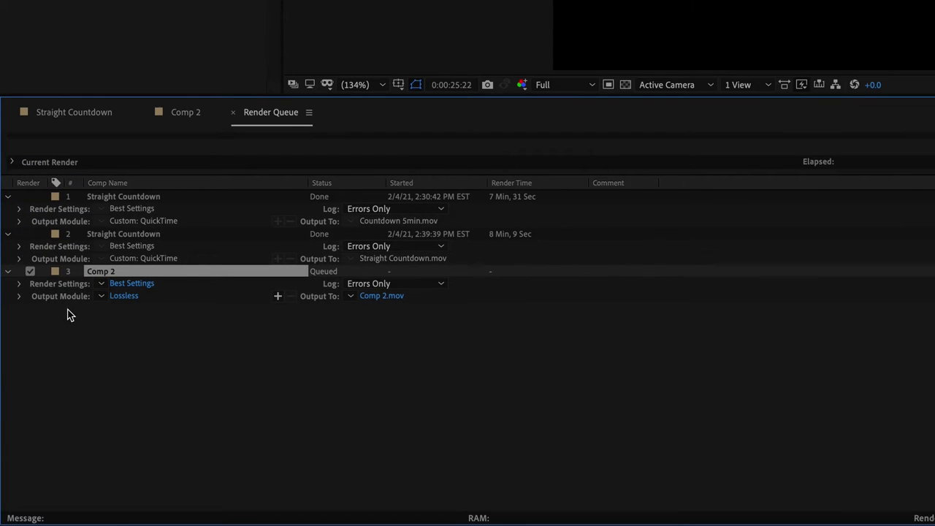
{"action": "left_click", "coordinate": [127, 300]}
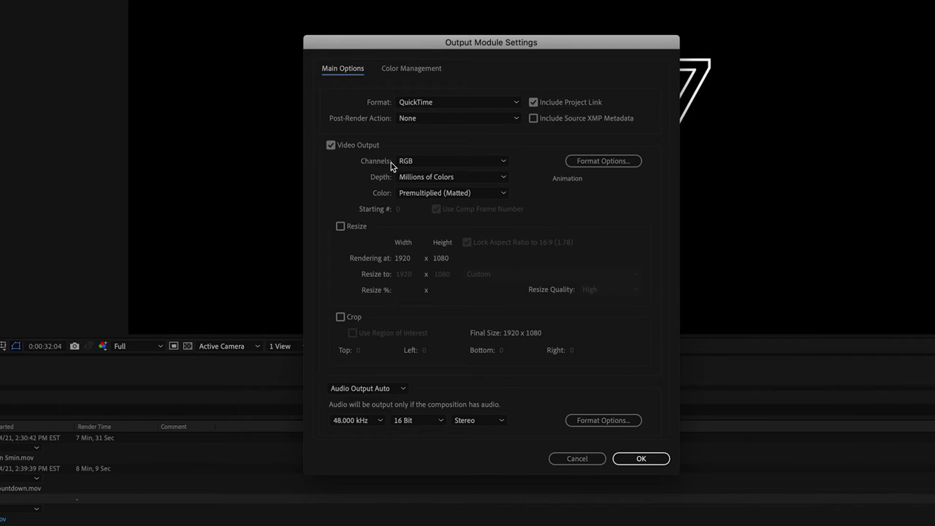
{"action": "left_click", "coordinate": [436, 163]}
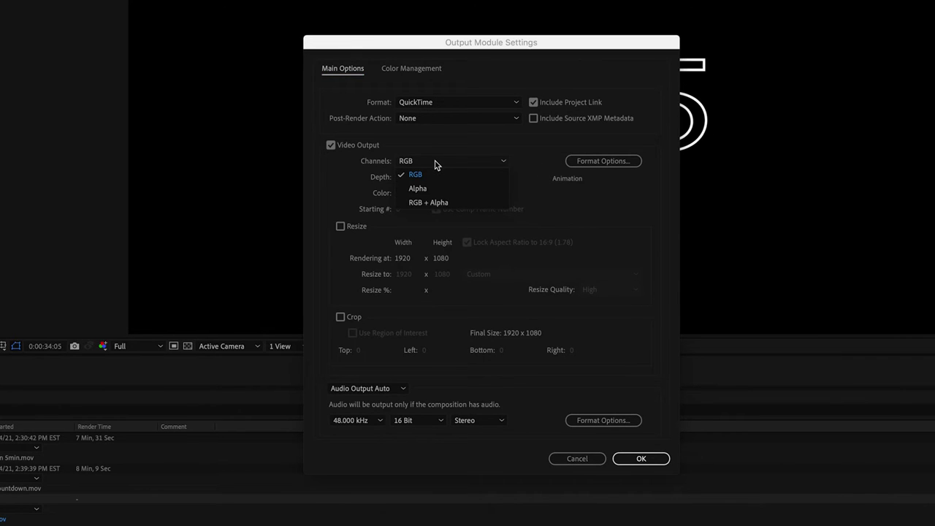
{"action": "left_click", "coordinate": [475, 203]}
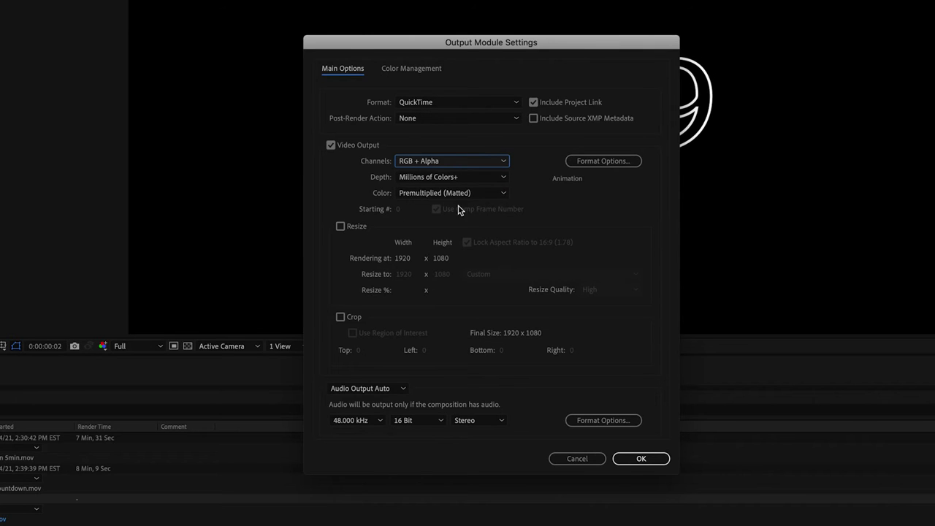
{"action": "left_click", "coordinate": [422, 194]}
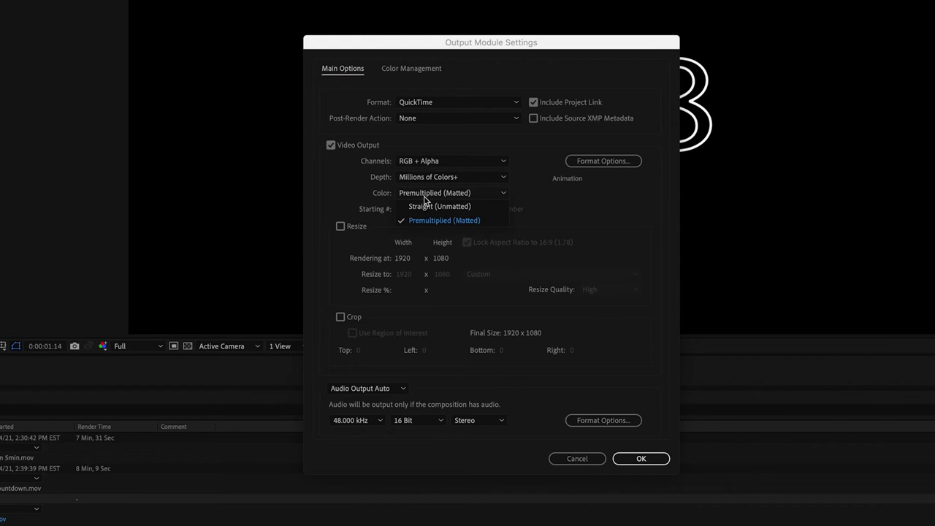
{"action": "left_click", "coordinate": [483, 208]}
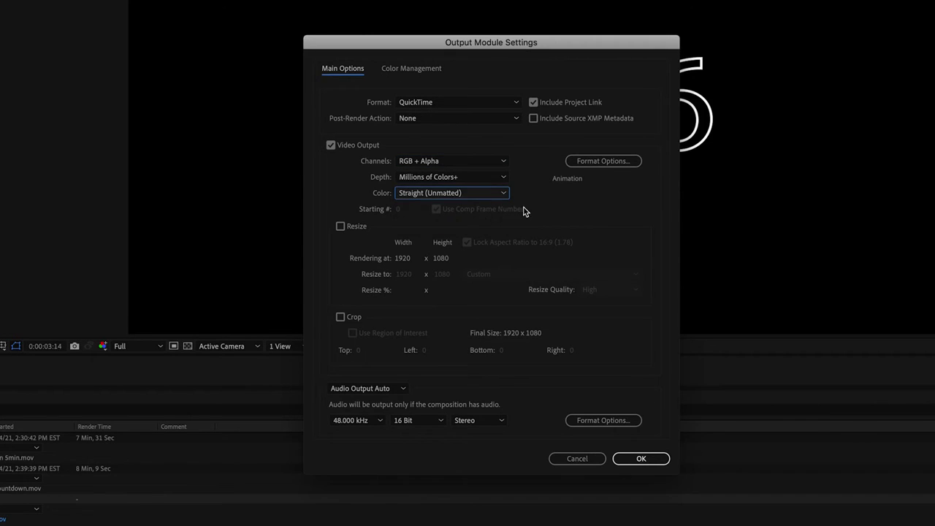
{"action": "left_click", "coordinate": [643, 459]}
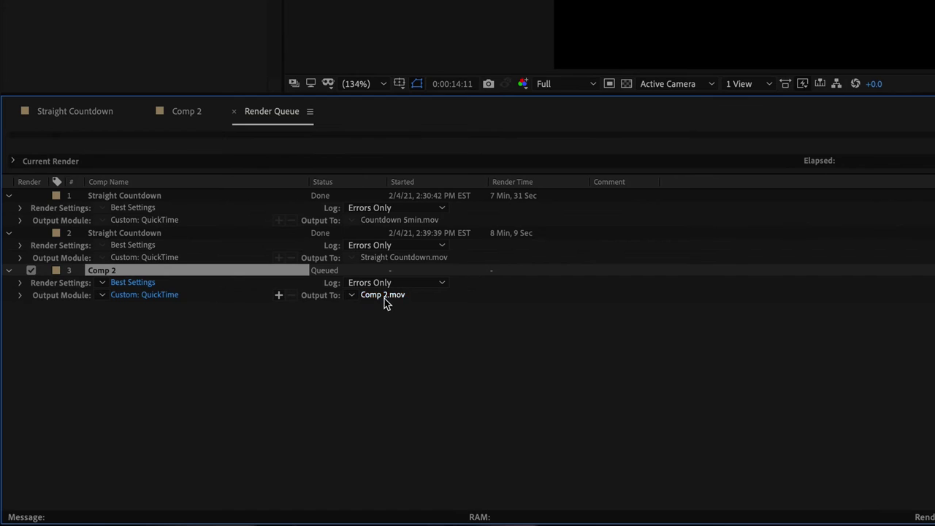
Check the output destination of Comp 2.mov without changing it and start the render
{"action": "left_click", "coordinate": [385, 297]}
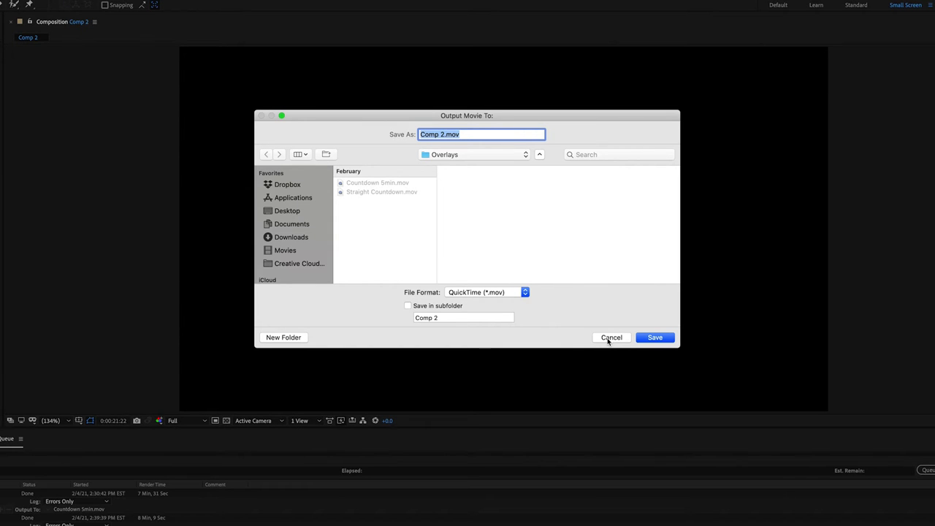
{"action": "left_click", "coordinate": [611, 338]}
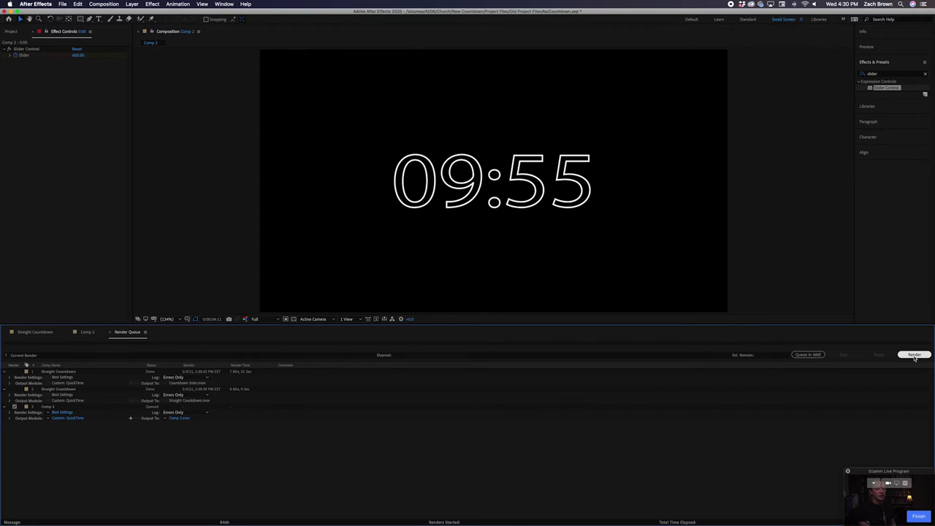
{"action": "left_click", "coordinate": [915, 356]}
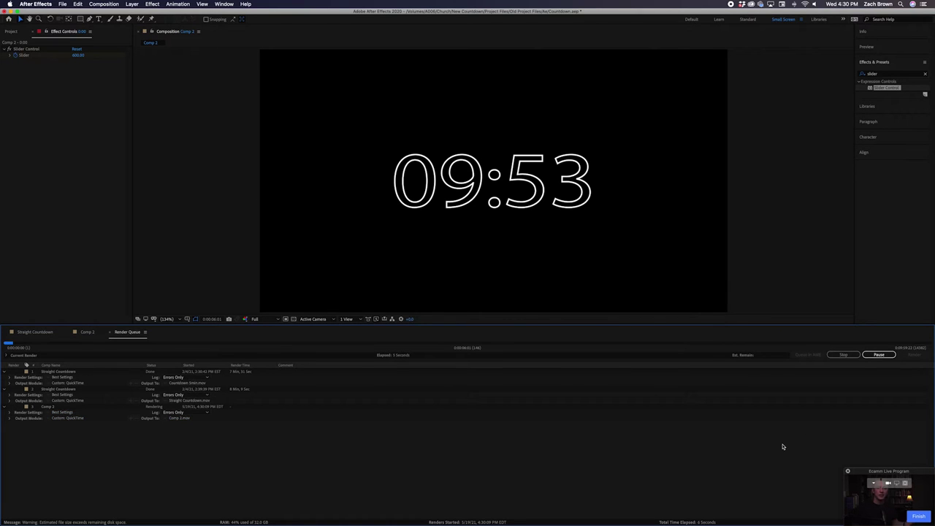
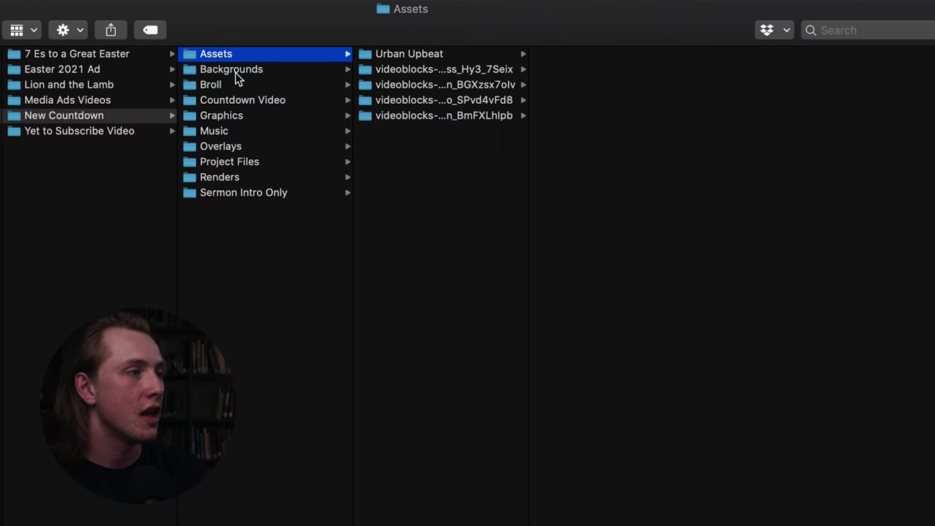
In Finder, examine the New Countdown project's subfolders from Broll through Countdown Video, Graphics, Music, Overlays, Project Files and Renders
{"action": "left_click", "coordinate": [239, 85]}
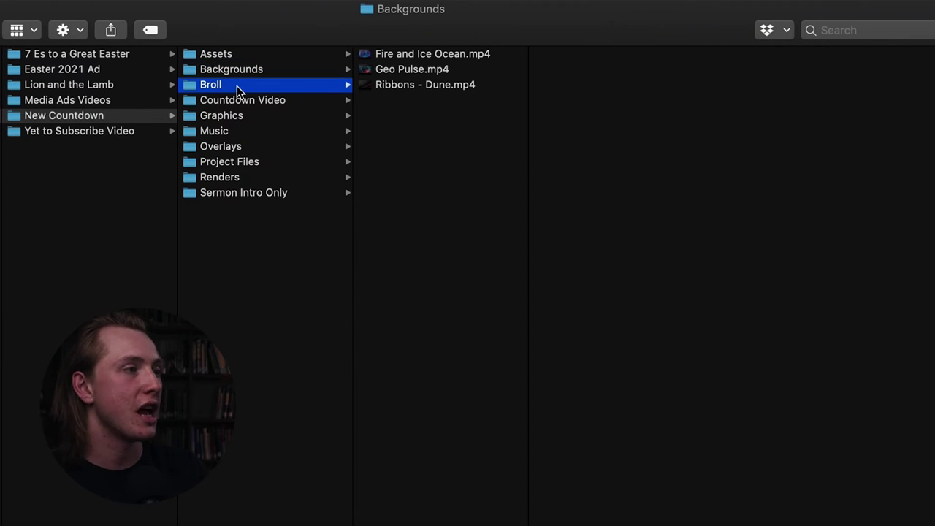
{"action": "scroll", "coordinate": [449, 227], "scroll_direction": "down", "scroll_amount": 15}
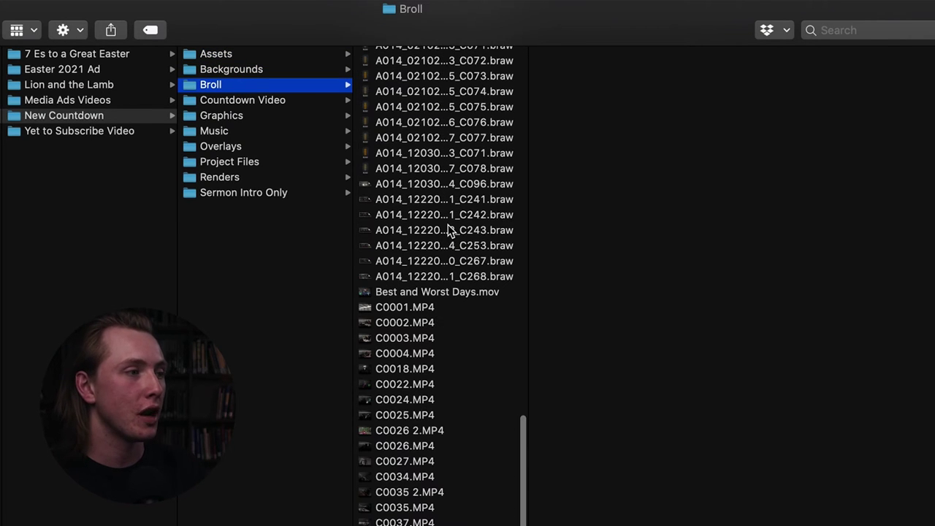
{"action": "scroll", "coordinate": [448, 224], "scroll_direction": "up", "scroll_amount": 15}
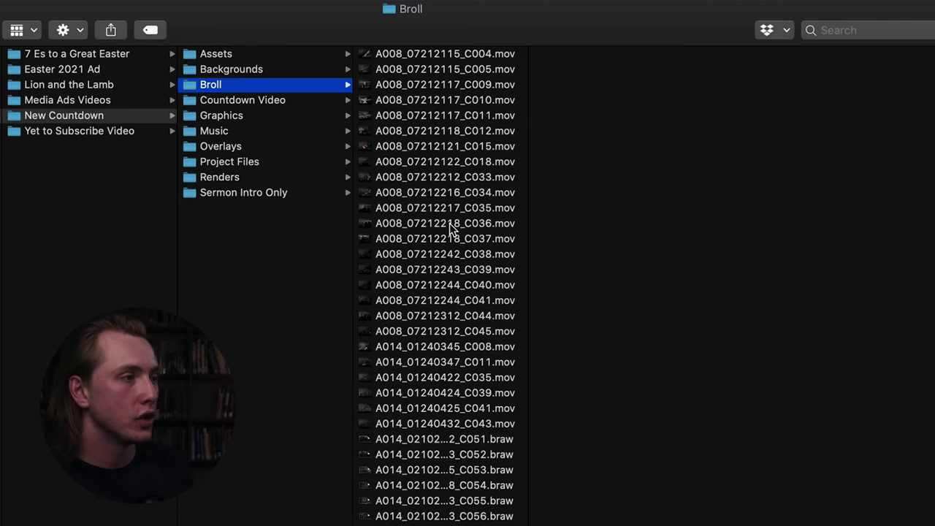
{"action": "key", "text": "Down"}
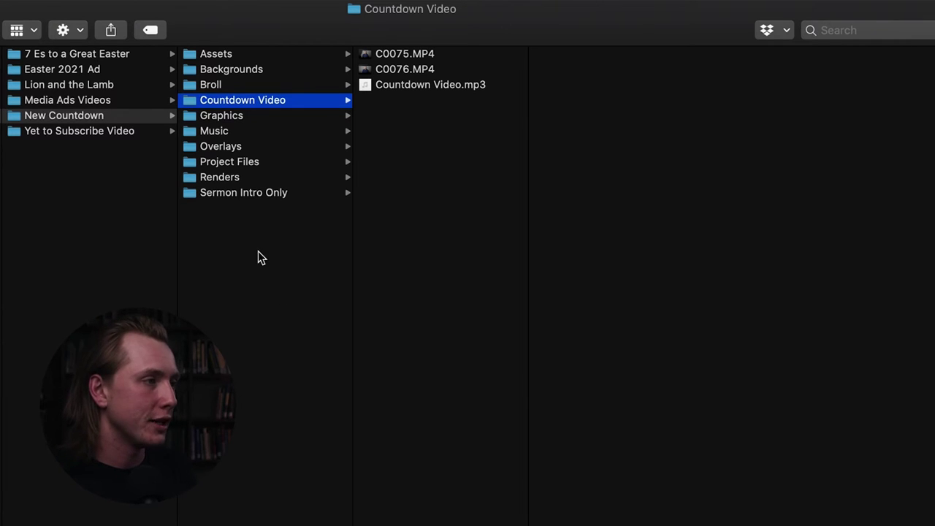
{"action": "key", "text": "Down"}
{"action": "left_click", "coordinate": [242, 135]}
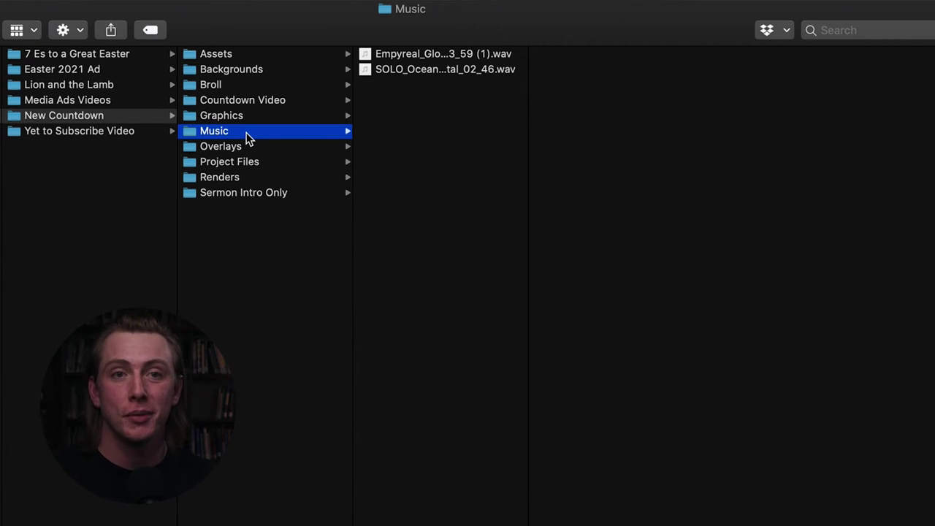
{"action": "left_click", "coordinate": [247, 146]}
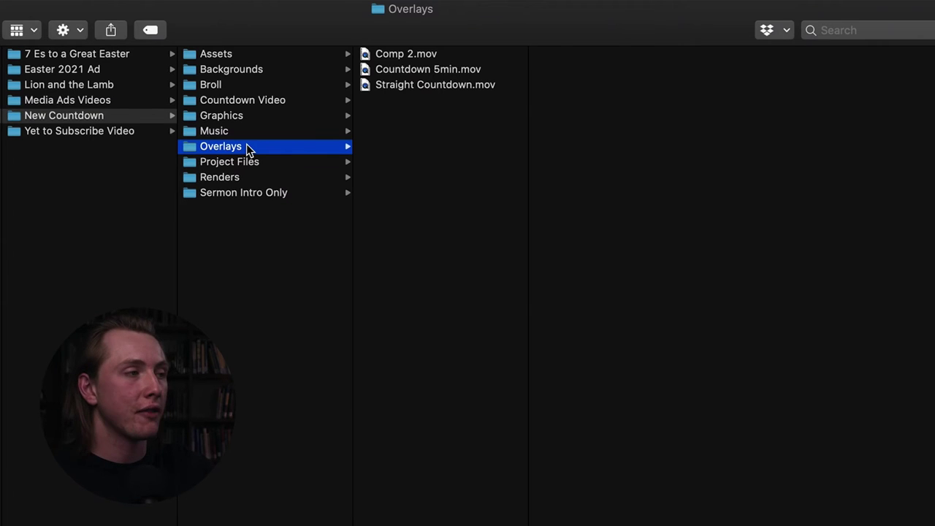
{"action": "left_click", "coordinate": [241, 161]}
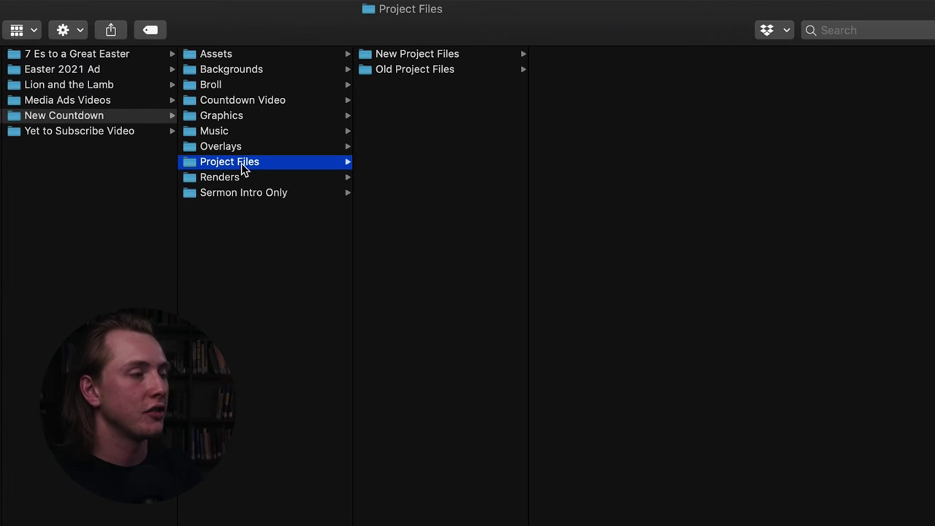
{"action": "left_click", "coordinate": [243, 177]}
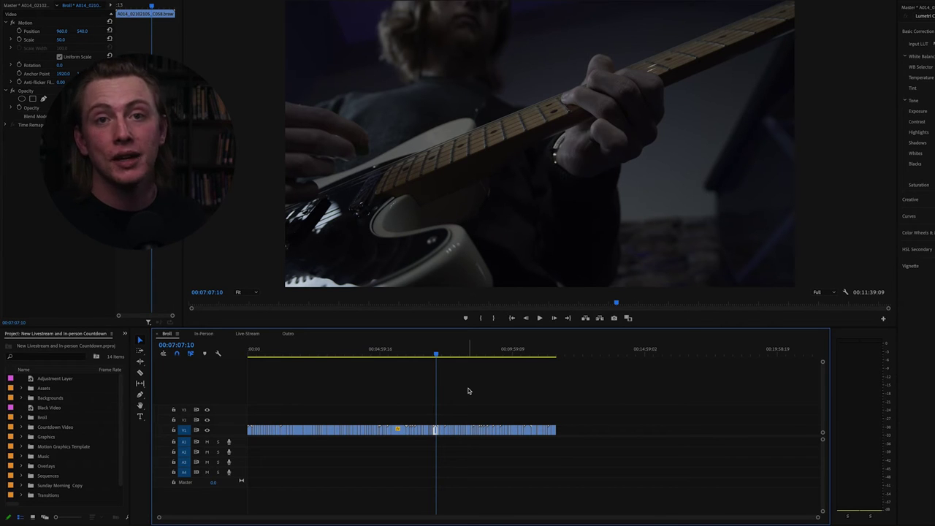
In Premiere Pro, add the Broll bin's footage to the Broll sequence, leaving a gap after the existing clips on V1
{"action": "left_click", "coordinate": [73, 417]}
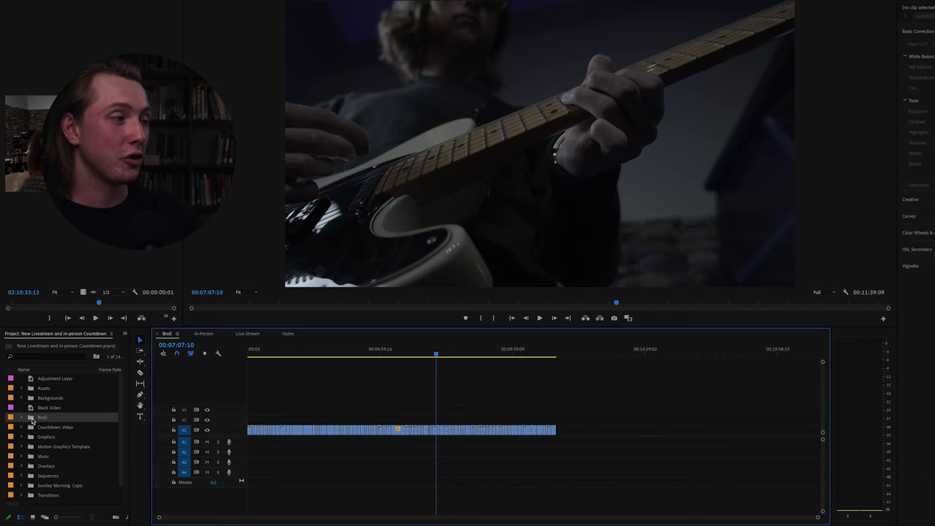
{"action": "left_click_drag", "start_coordinate": [32, 421], "coordinate": [678, 442]}
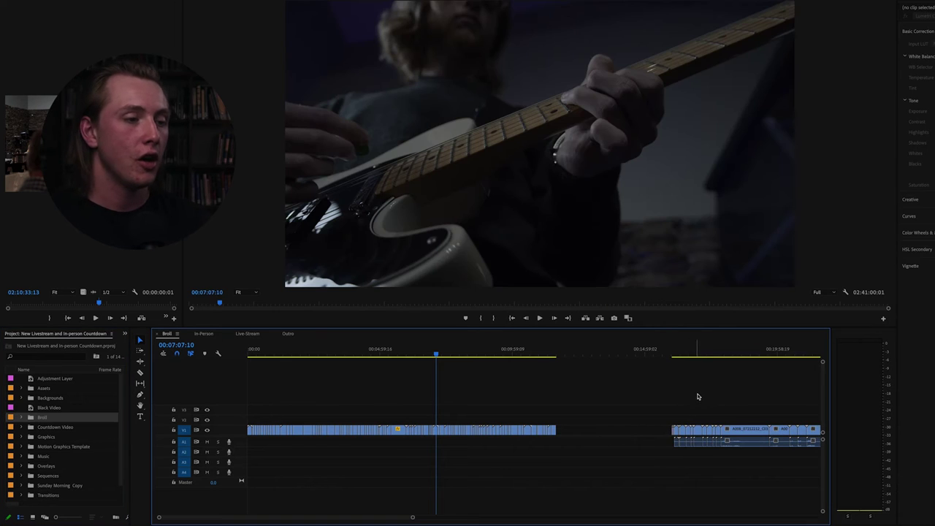
{"action": "key", "text": "minus"}
{"action": "key", "text": "minus"}
{"action": "key", "text": "minus"}
{"action": "key", "text": "minus"}
{"action": "key", "text": "minus"}
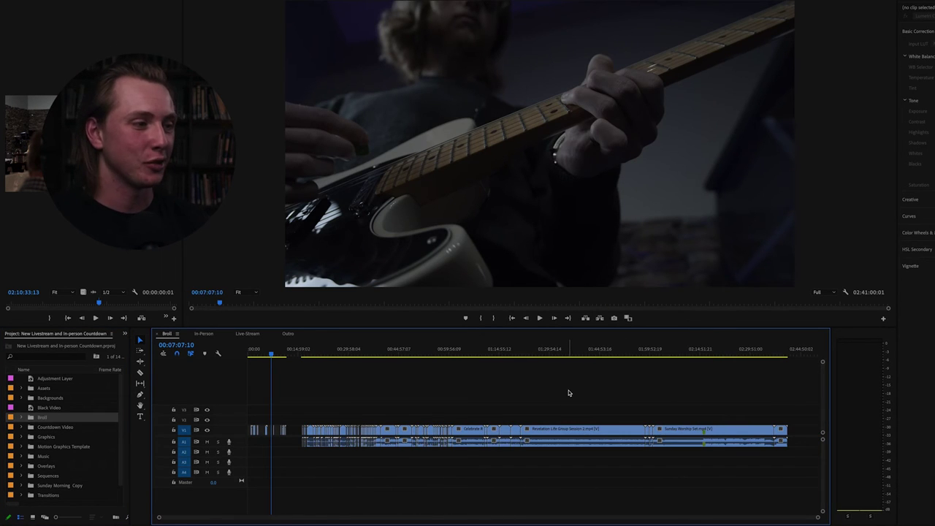
{"action": "key", "text": "equal"}
{"action": "key", "text": "equal"}
{"action": "key", "text": "equal"}
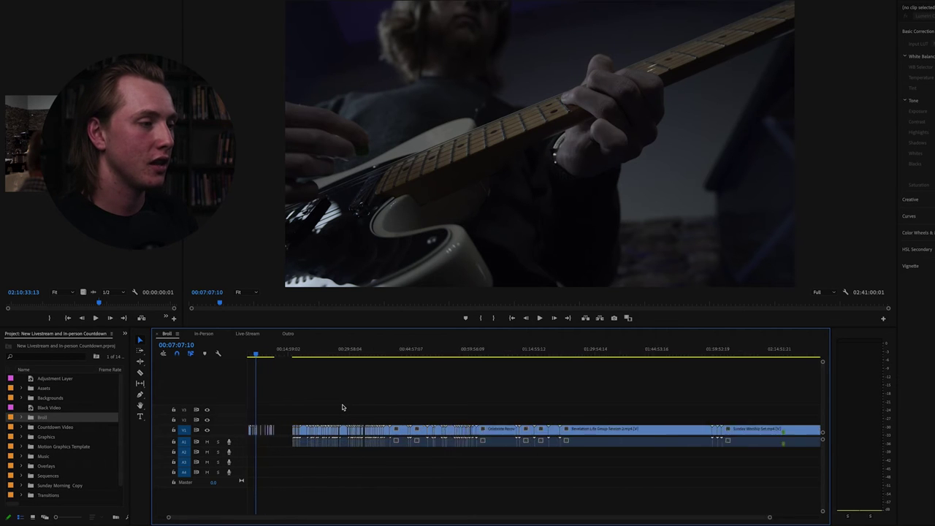
Locate the bass guitar clip in the Broll sequence and ripple trim its start to 00:16:35:15
{"action": "key", "text": "equal"}
{"action": "key", "text": "equal"}
{"action": "key", "text": "equal"}
{"action": "key", "text": "equal"}
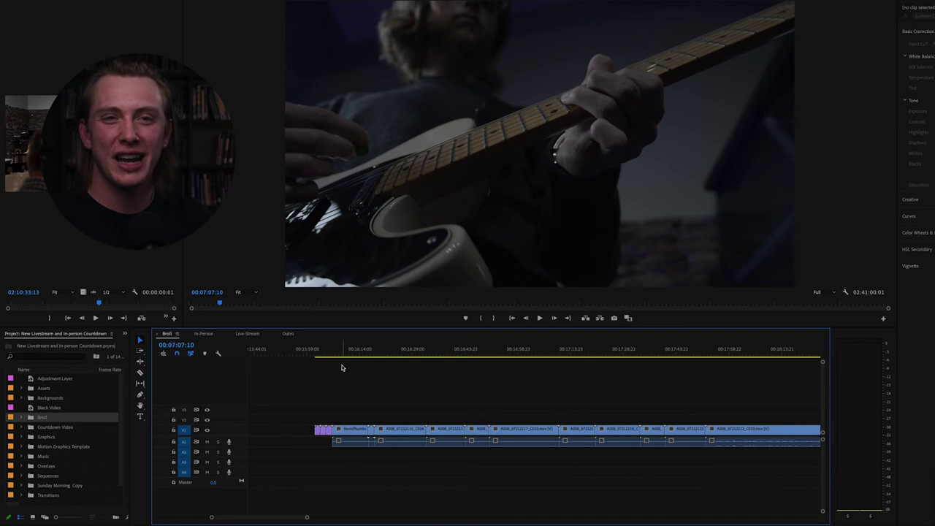
{"action": "left_click", "coordinate": [437, 354]}
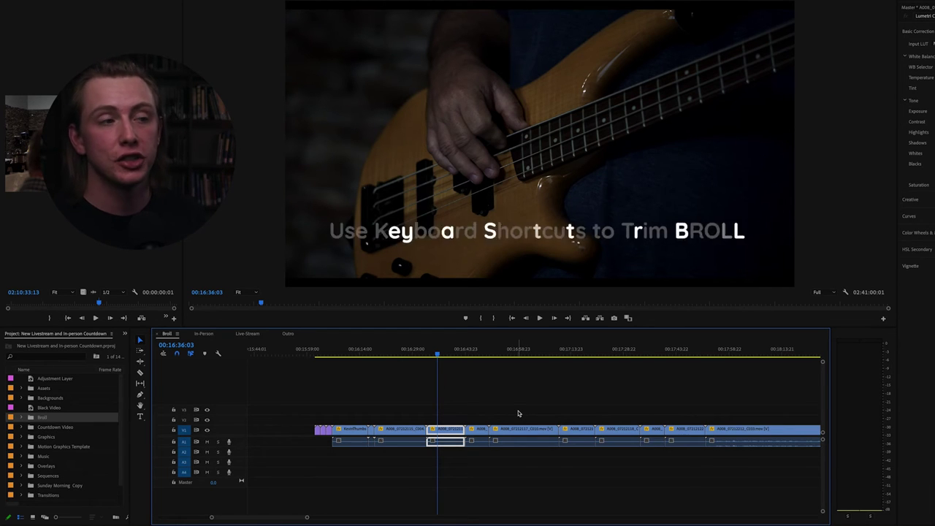
{"action": "key", "text": "Up"}
{"action": "left_click", "coordinate": [456, 387]}
{"action": "key", "text": "space"}
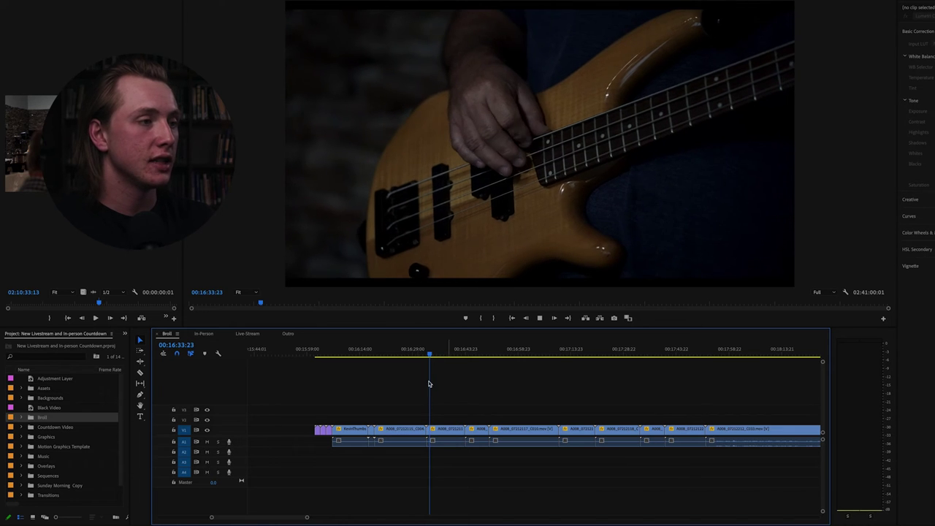
{"action": "key", "text": "super+alt+k"}
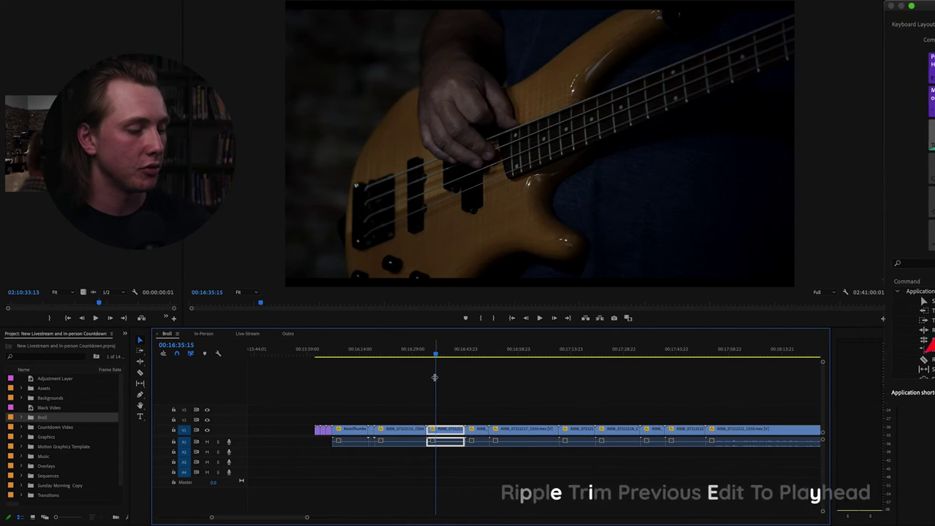
{"action": "key", "text": "q"}
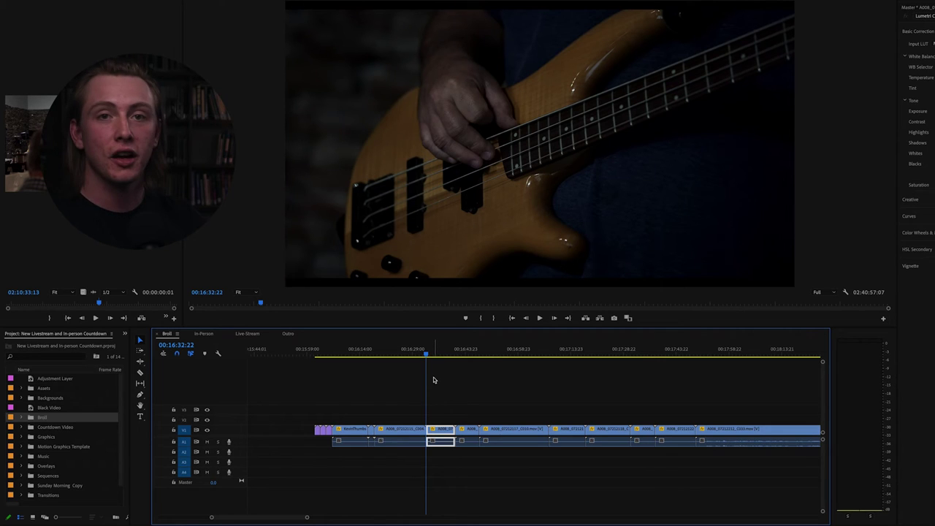
Play the bass guitar clip to 00:16:35:09 and ripple trim its end to that point
{"action": "key", "text": "space"}
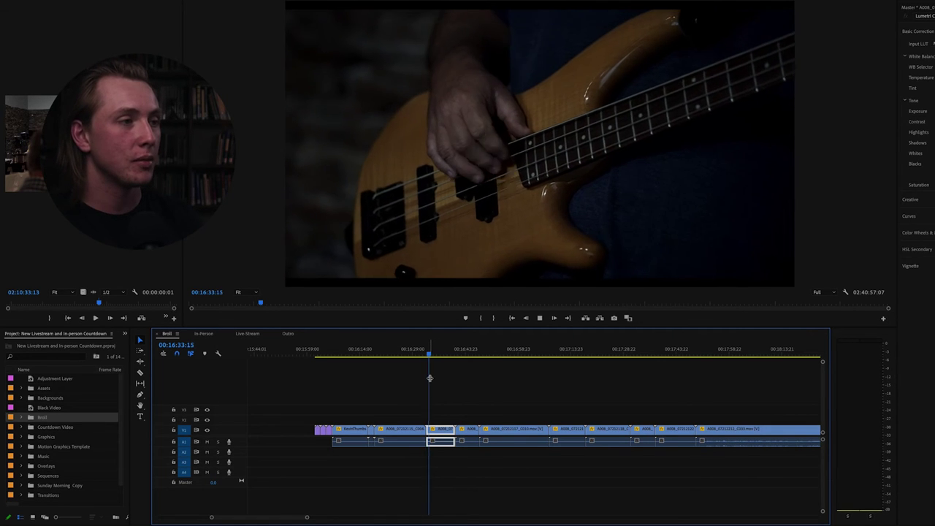
{"action": "key", "text": "space"}
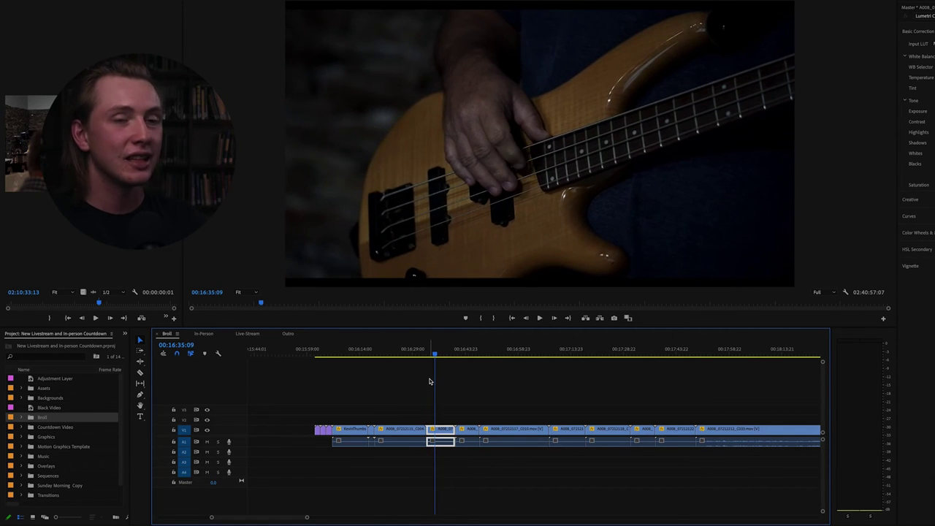
{"action": "key", "text": "super+alt+k"}
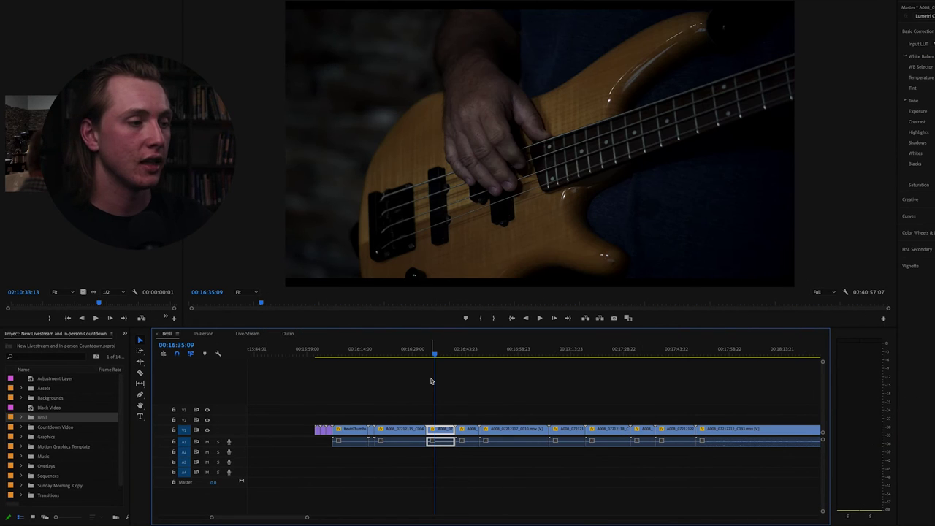
{"action": "key", "text": "w"}
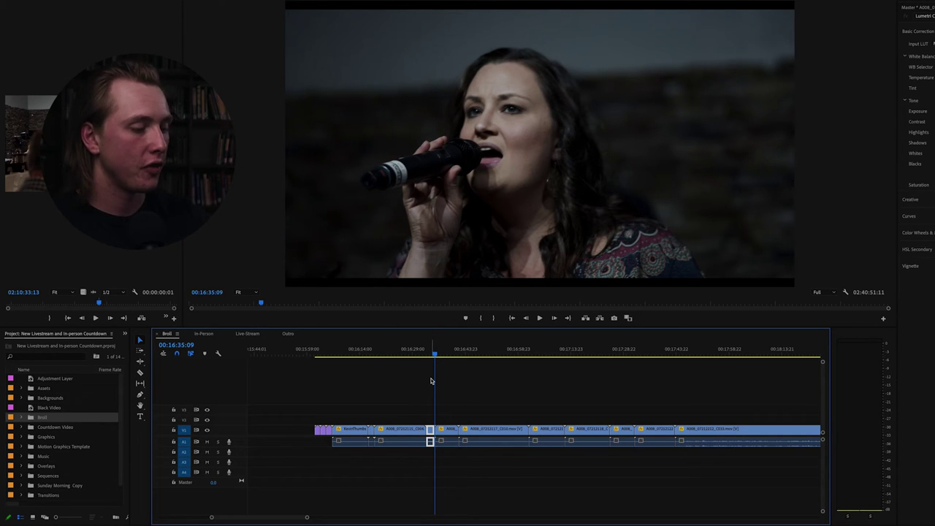
Play through the singer clip and ripple trim its start and its end, ending it at 00:16:37:06
{"action": "key", "text": "space"}
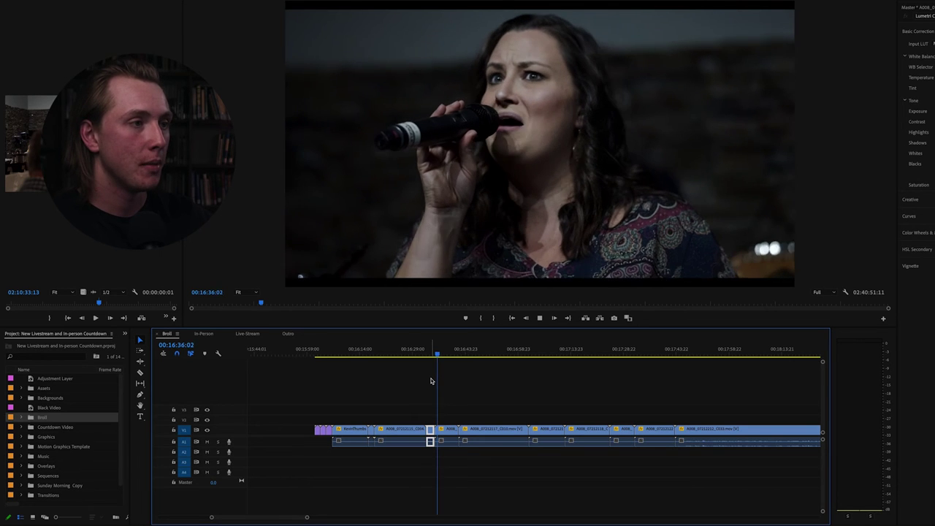
{"action": "key", "text": "space"}
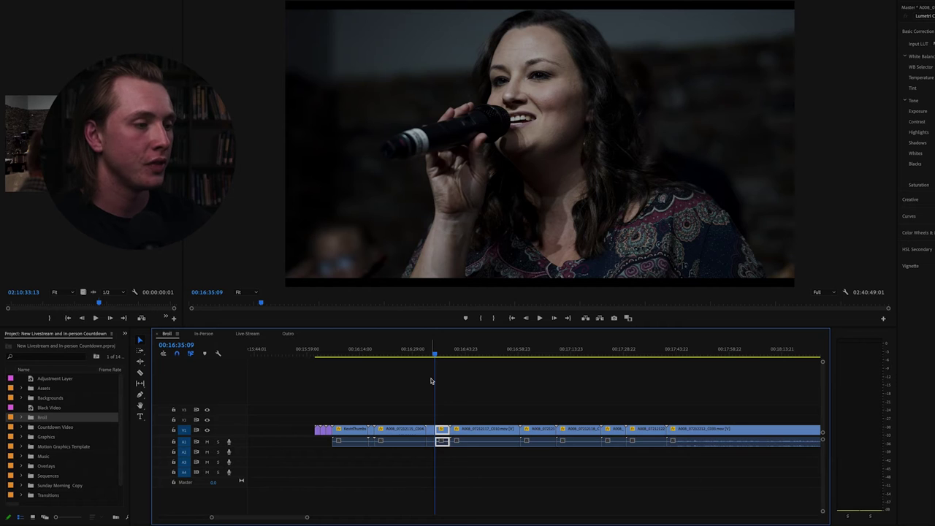
{"action": "key", "text": "space"}
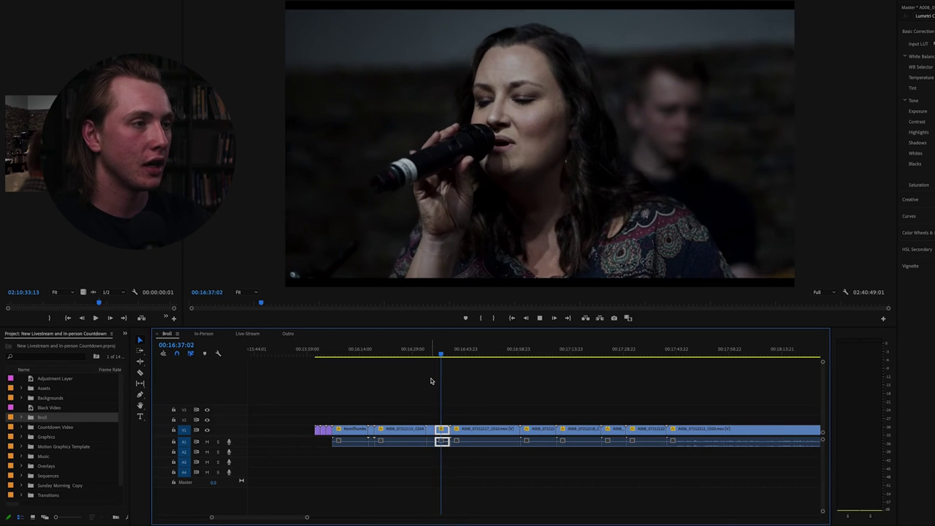
{"action": "key", "text": "space"}
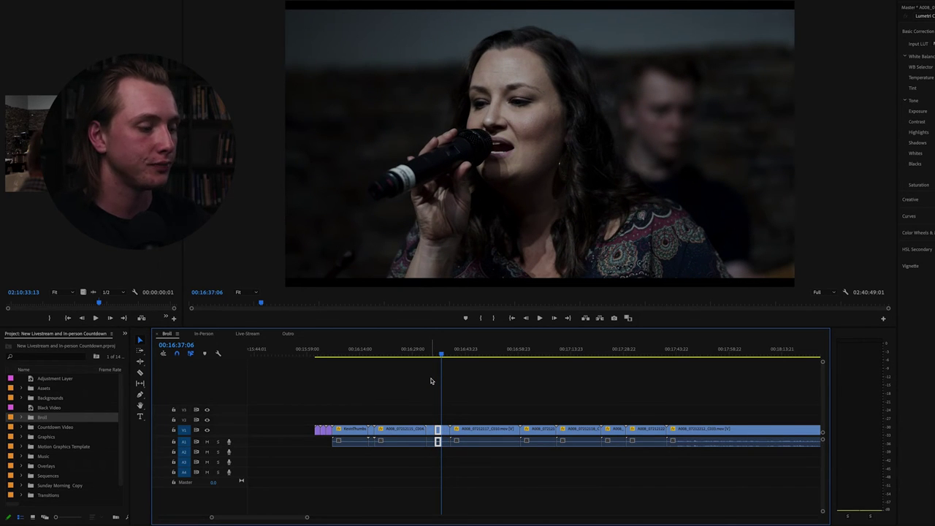
{"action": "key", "text": "w"}
Check the Add Edit shortcut and try splitting the blue electric guitar clip at 00:16:44:13
{"action": "left_click", "coordinate": [456, 377]}
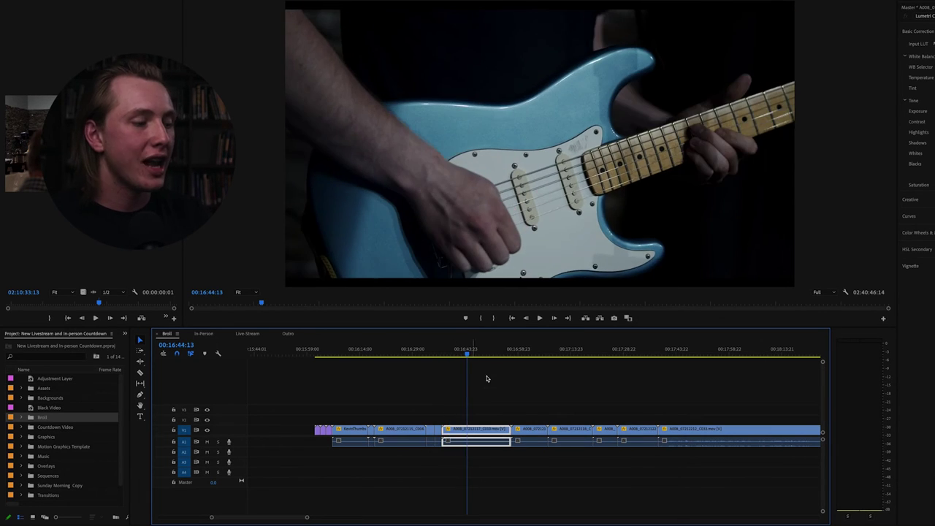
{"action": "key", "text": "super+alt+k"}
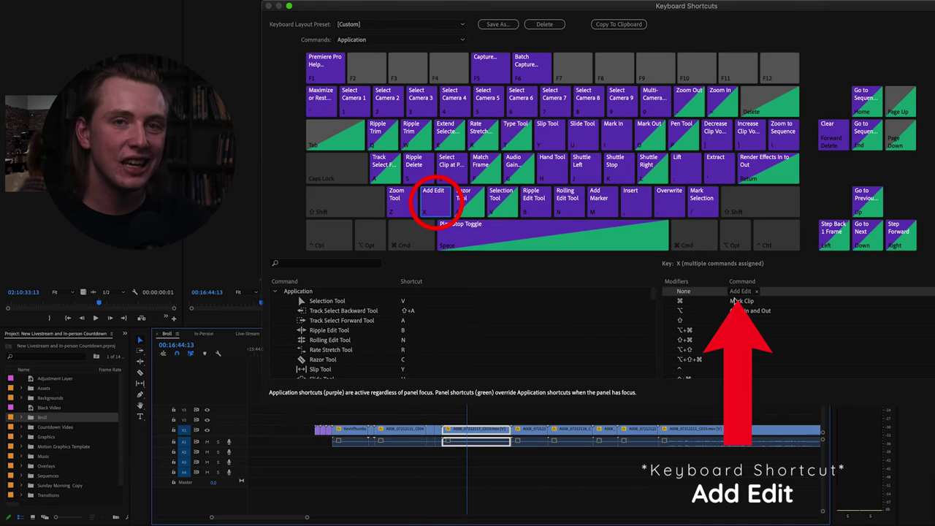
{"action": "key", "text": "Escape"}
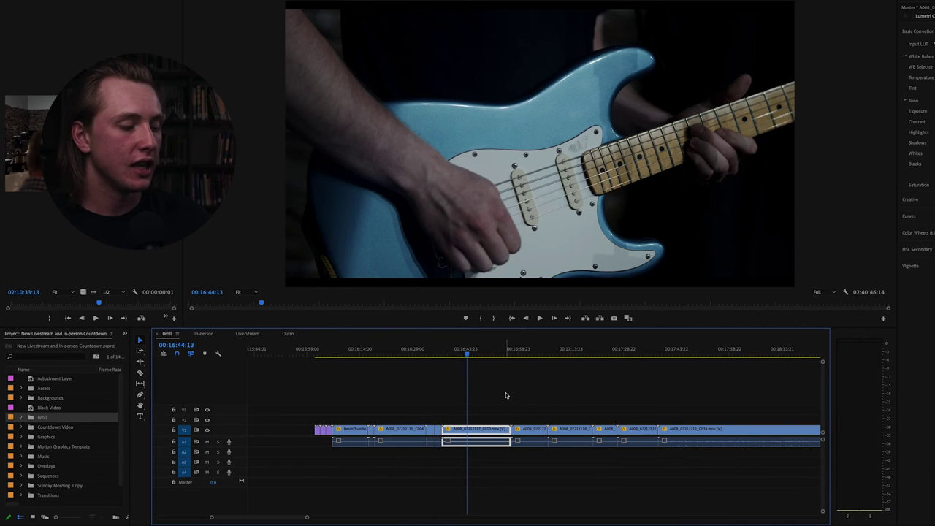
{"action": "key", "text": "ctrl+k"}
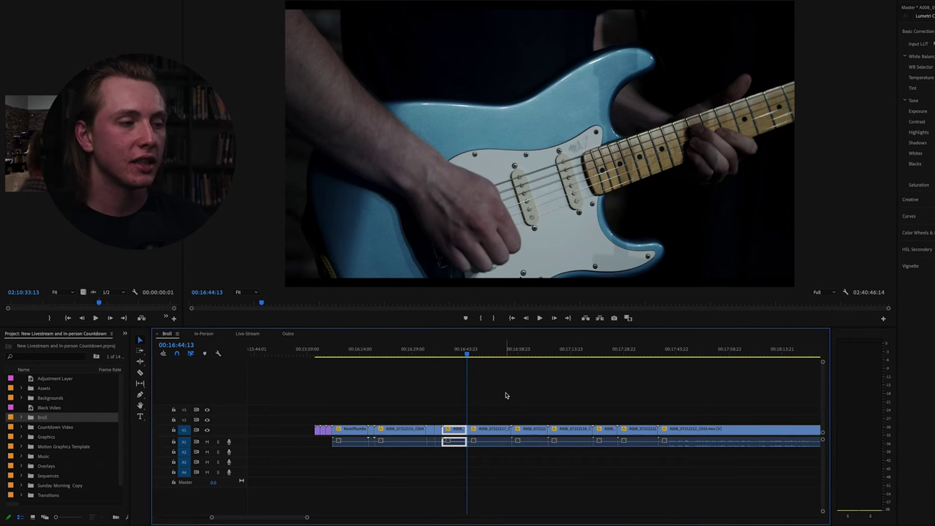
{"action": "key", "text": "ctrl+z"}
Ripple trim the start of the blue electric guitar clip to 00:16:40:15 and split the shortened clip at 00:16:40:02
{"action": "left_click_drag", "start_coordinate": [466, 351], "coordinate": [454, 355]}
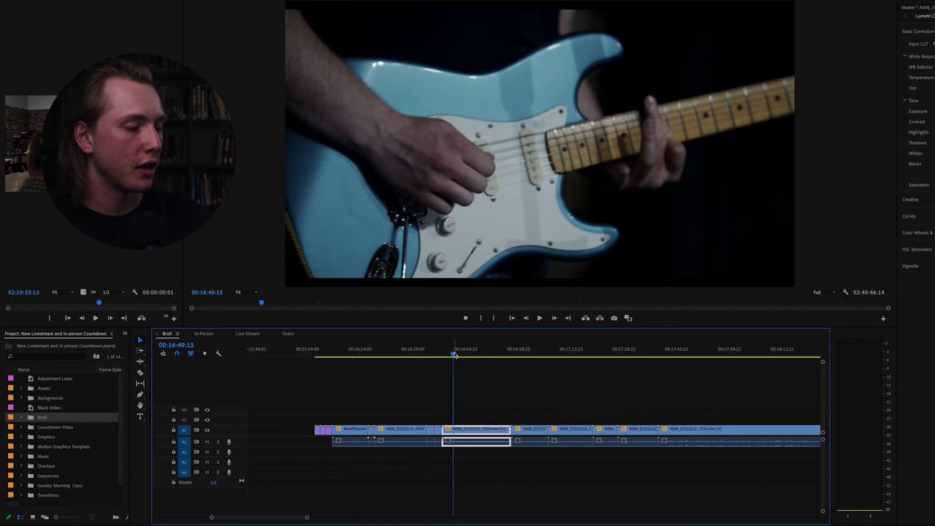
{"action": "key", "text": "q"}
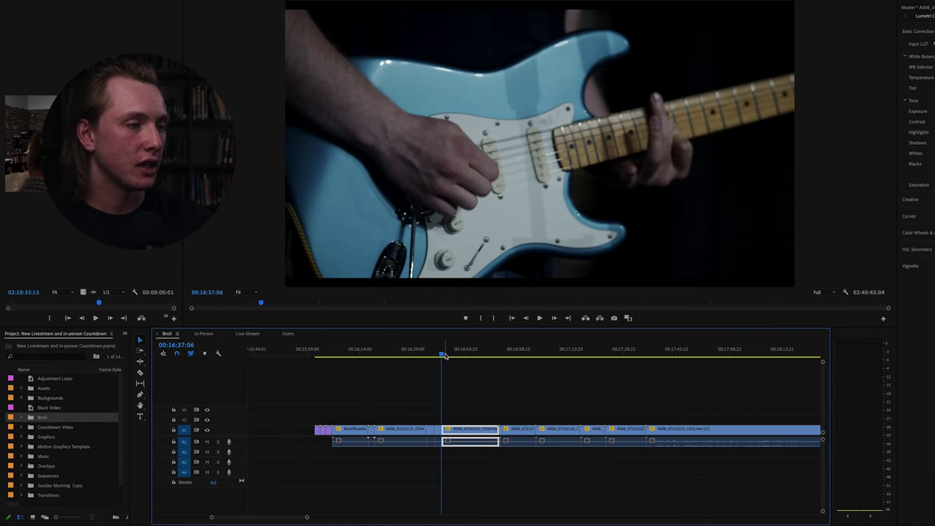
{"action": "left_click_drag", "start_coordinate": [443, 355], "coordinate": [455, 355]}
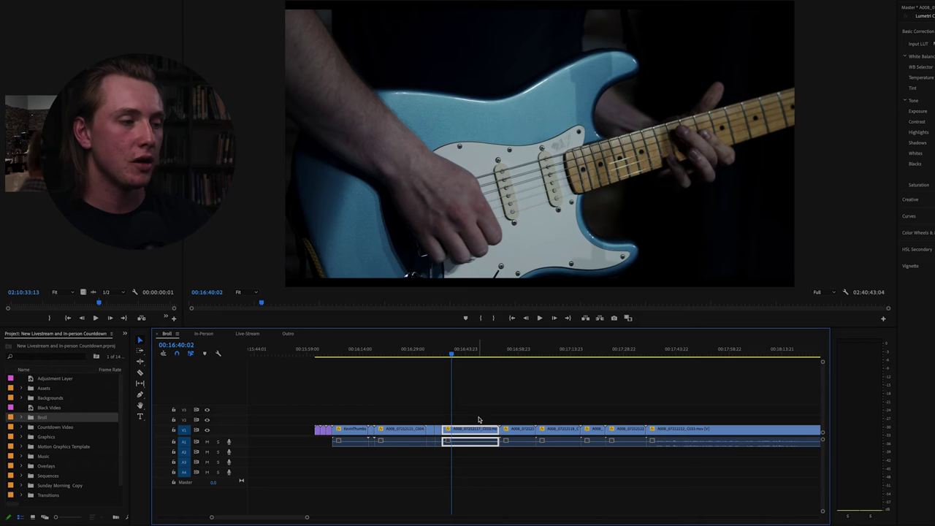
{"action": "key", "text": "ctrl+k"}
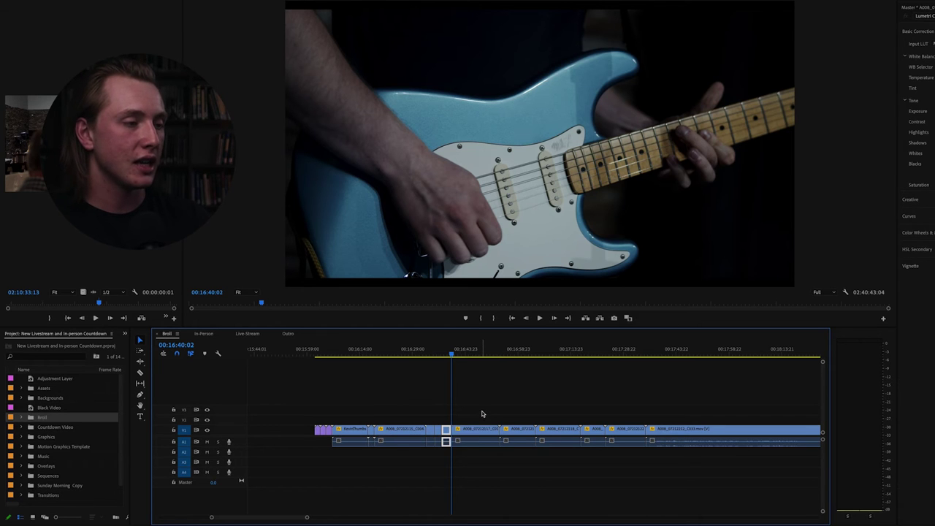
Ripple trim the start of the second blue guitar segment to 00:16:47:08 and play back the cut
{"action": "left_click_drag", "start_coordinate": [462, 357], "coordinate": [478, 358]}
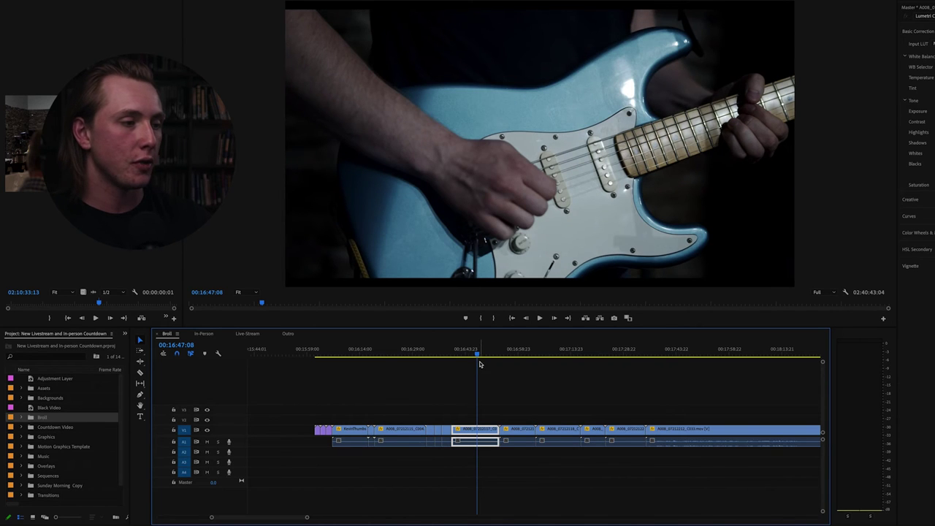
{"action": "key", "text": "q"}
{"action": "mouse_move", "coordinate": [457, 355]}
{"action": "left_mouse_down"}
{"action": "mouse_move", "coordinate": [468, 353]}
{"action": "mouse_move", "coordinate": [447, 354]}
{"action": "left_mouse_up"}
{"action": "key", "text": "space"}
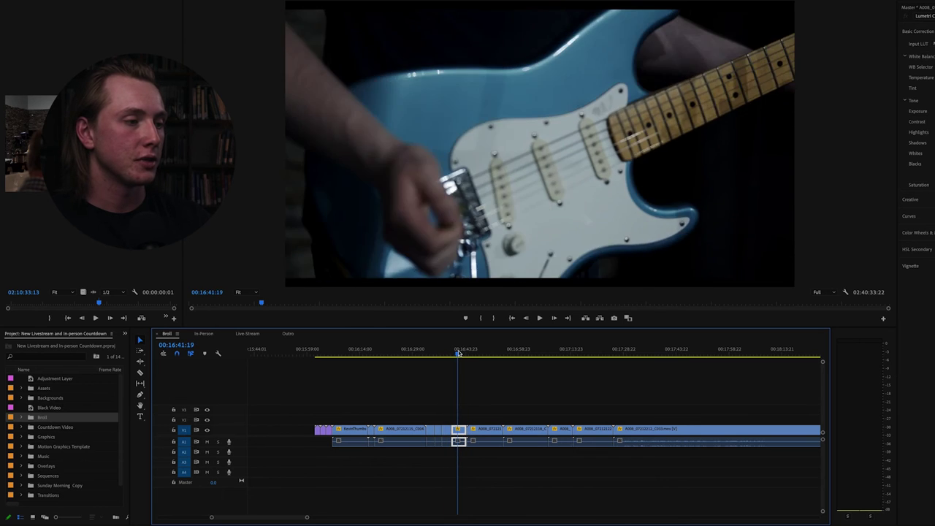
{"action": "left_click", "coordinate": [530, 391]}
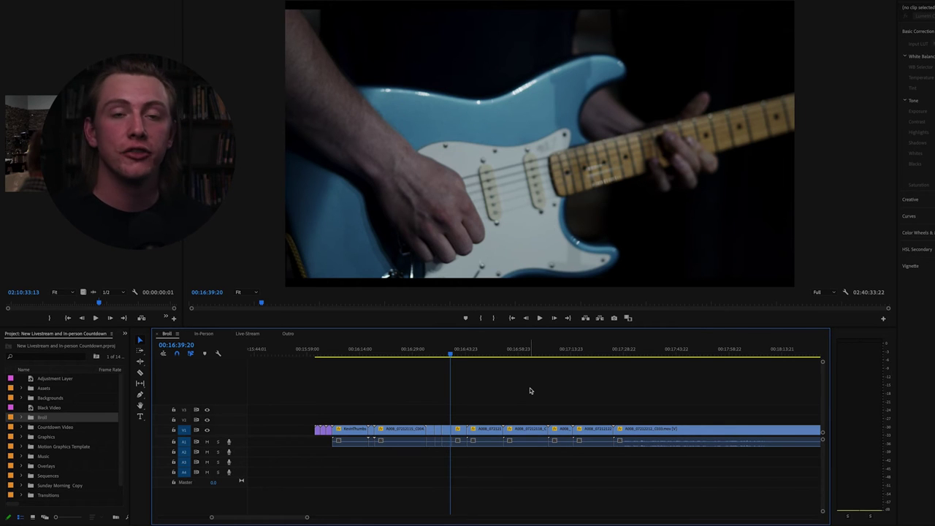
Review the Broll sequence as a whole and scrub through the already trimmed clips at its beginning
{"action": "left_click", "coordinate": [564, 357]}
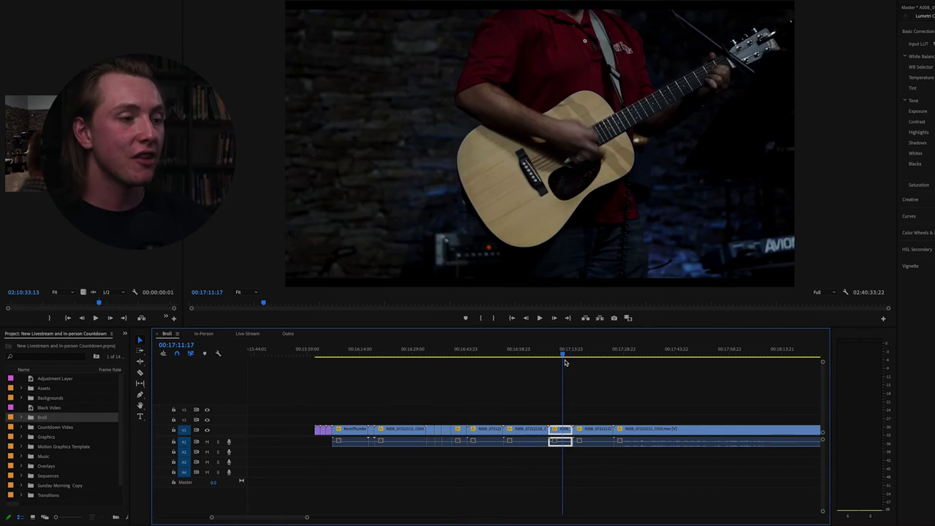
{"action": "key", "text": "minus"}
{"action": "key", "text": "backslash"}
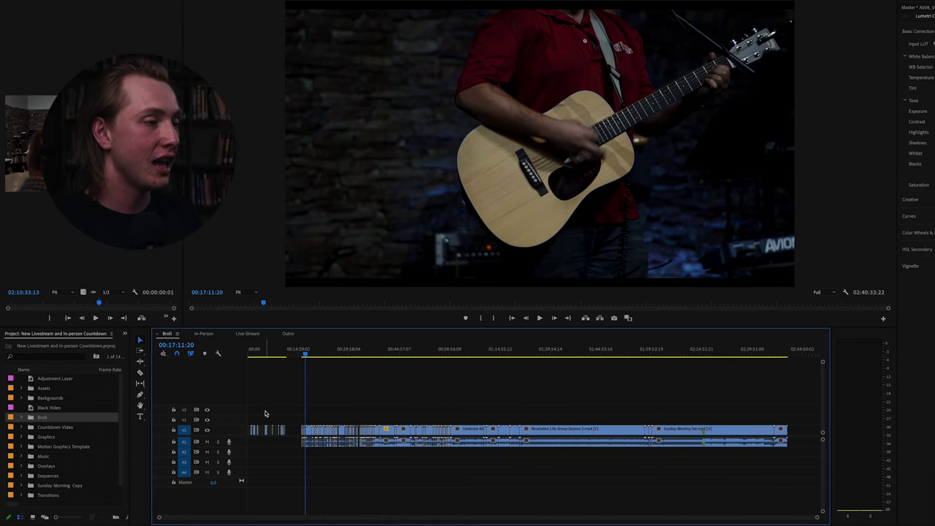
{"action": "scroll", "coordinate": [266, 413], "scroll_direction": "up", "scroll_amount": 10}
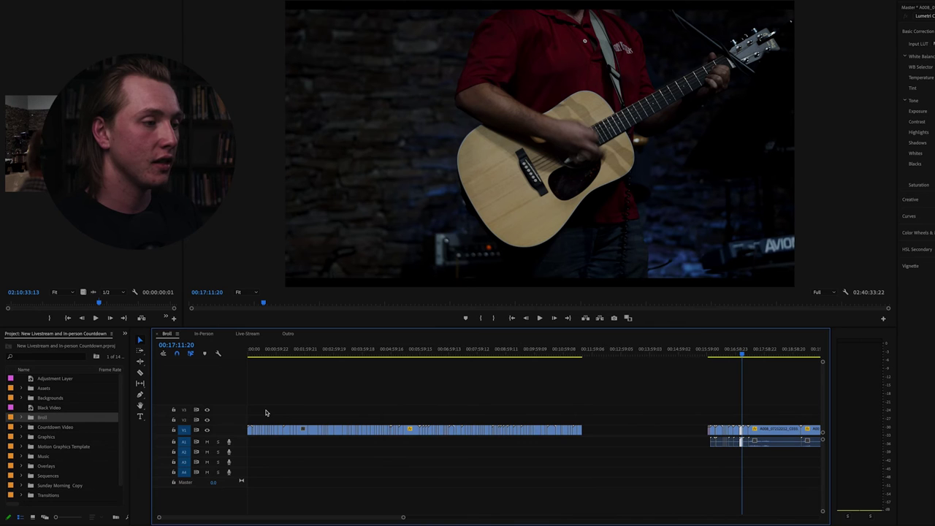
{"action": "left_click_drag", "start_coordinate": [264, 351], "coordinate": [435, 385]}
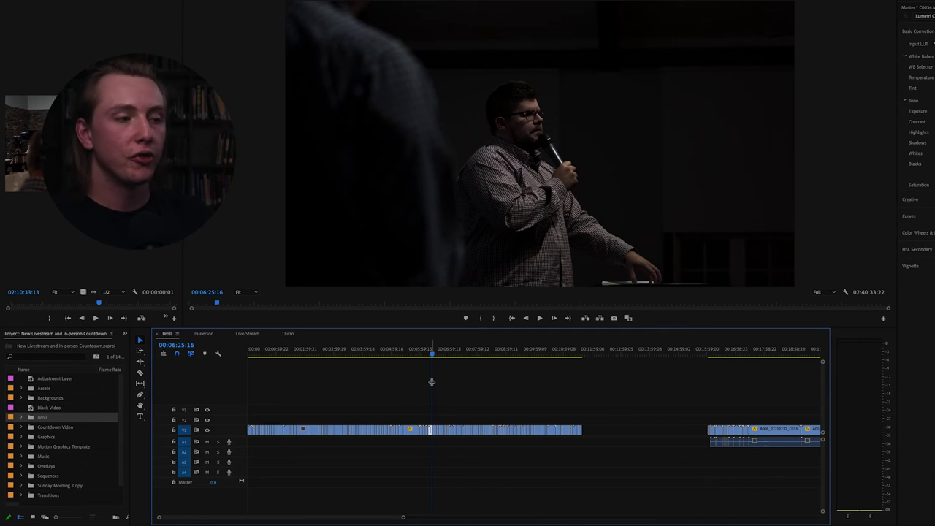
{"action": "left_click", "coordinate": [512, 350]}
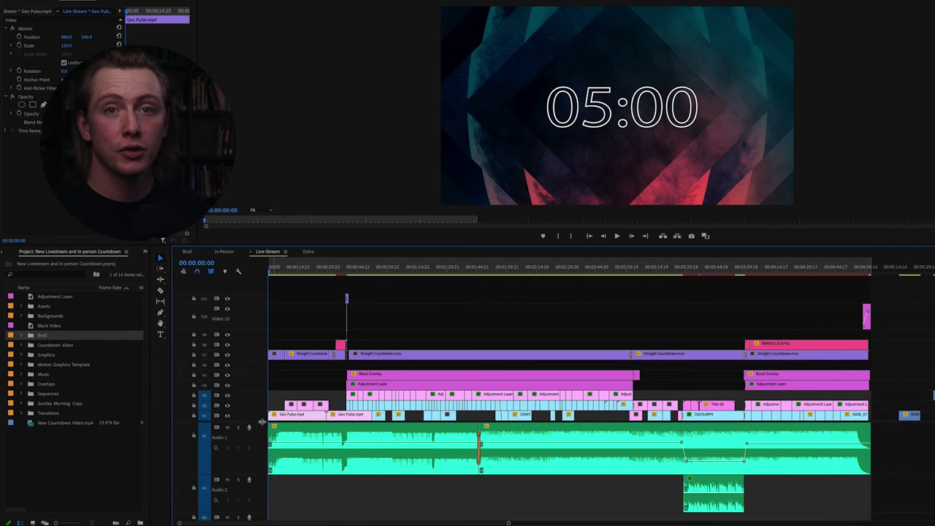
In the Live-Stream sequence, examine the opening from the Geo Pulse.mp4 background with centered countdown to the invite someone.png slide
{"action": "key", "text": "="}
{"action": "key", "text": "="}
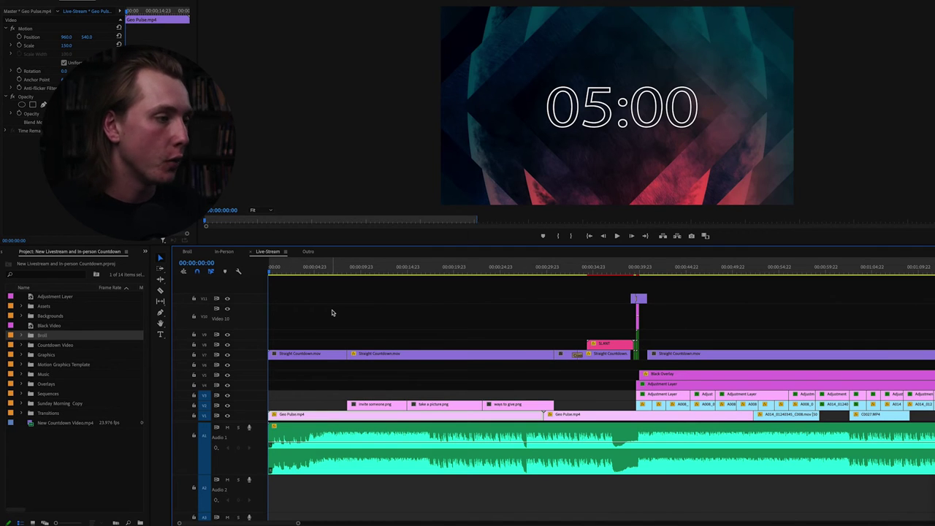
{"action": "left_click", "coordinate": [300, 298]}
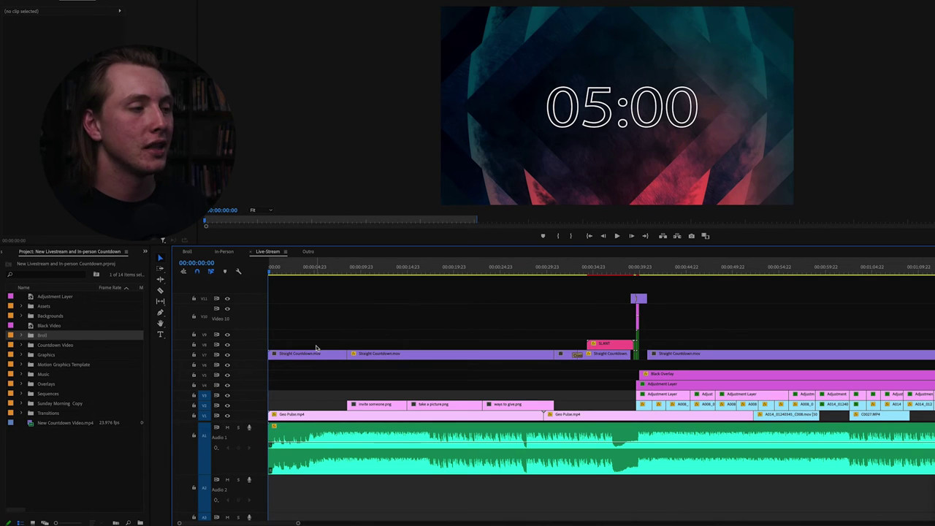
{"action": "key", "text": "space"}
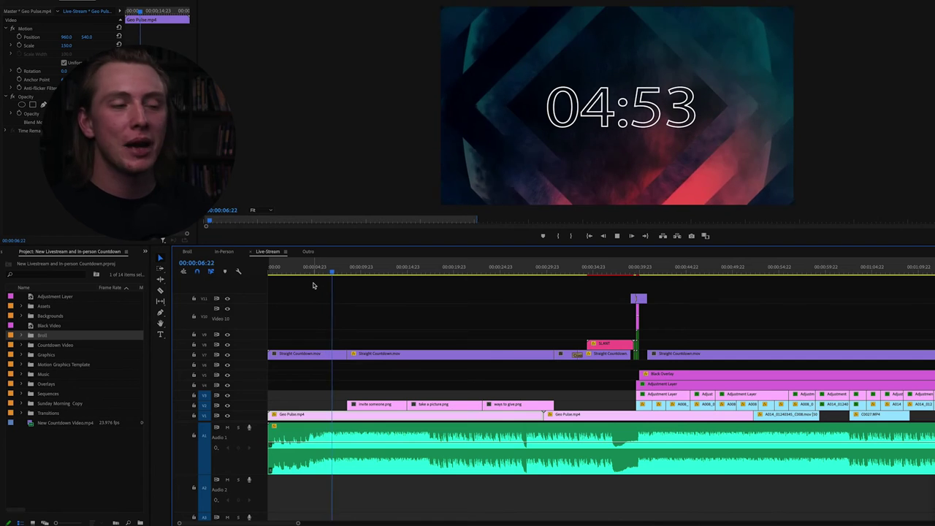
{"action": "key", "text": "space"}
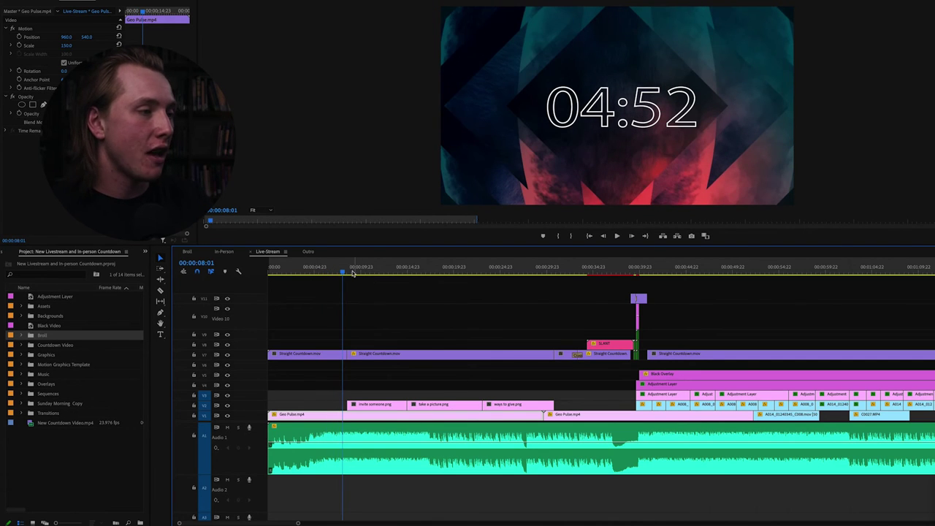
{"action": "left_click_drag", "start_coordinate": [350, 272], "coordinate": [360, 272]}
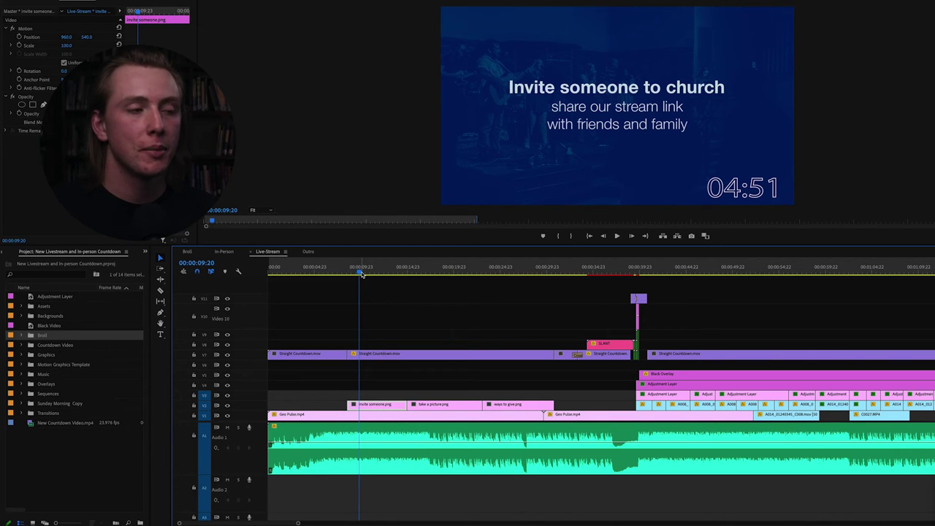
{"action": "mouse_move", "coordinate": [358, 271]}
{"action": "left_mouse_down"}
{"action": "mouse_move", "coordinate": [307, 270]}
{"action": "mouse_move", "coordinate": [372, 269]}
{"action": "left_mouse_up"}
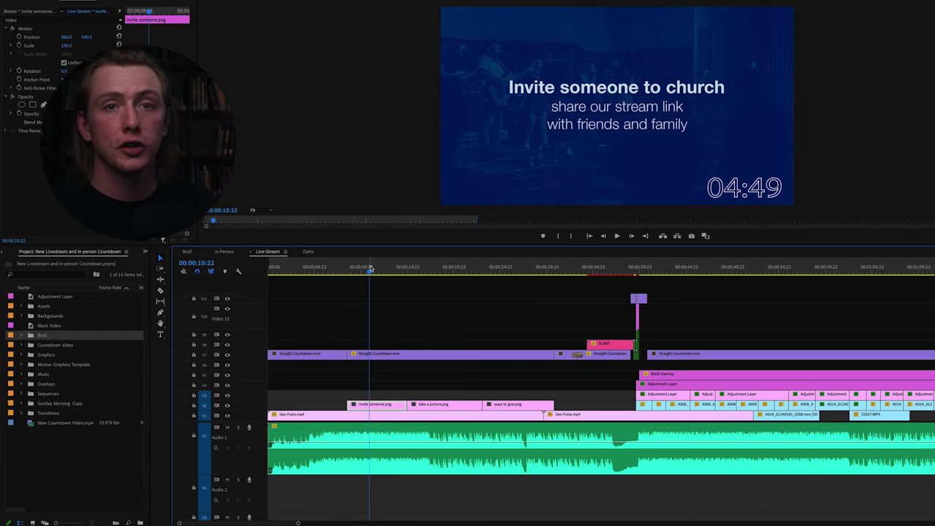
Examine the invite someone.png, take a picture.png and ways to give.png slides with the small corner countdown
{"action": "key", "text": "space"}
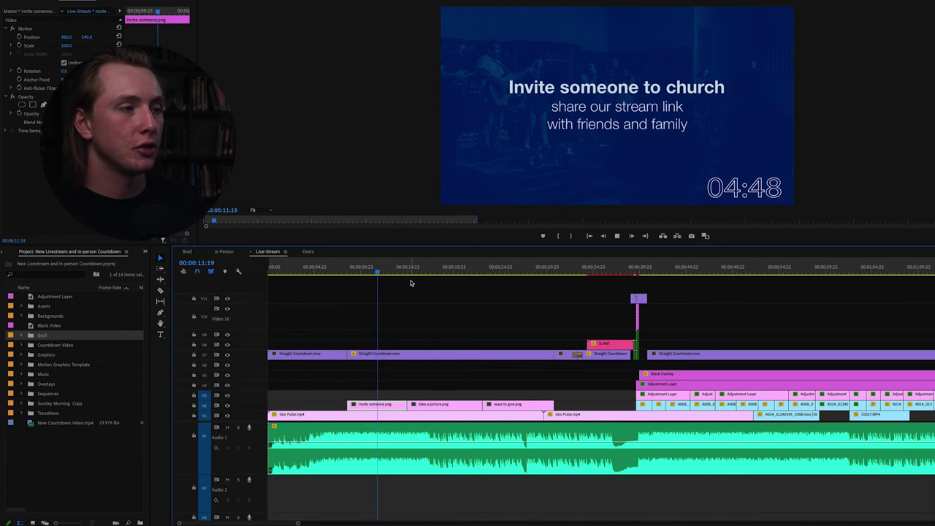
{"action": "left_click", "coordinate": [431, 270]}
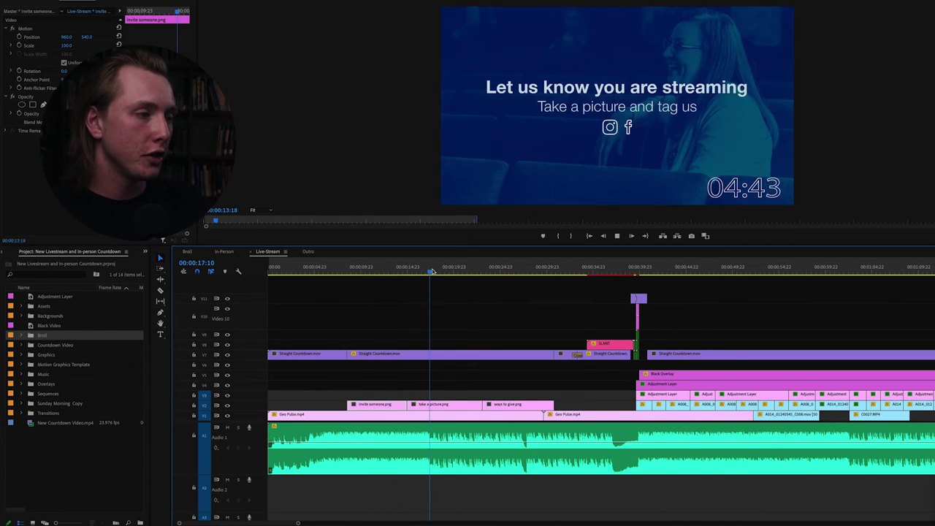
{"action": "left_click_drag", "start_coordinate": [432, 270], "coordinate": [443, 272]}
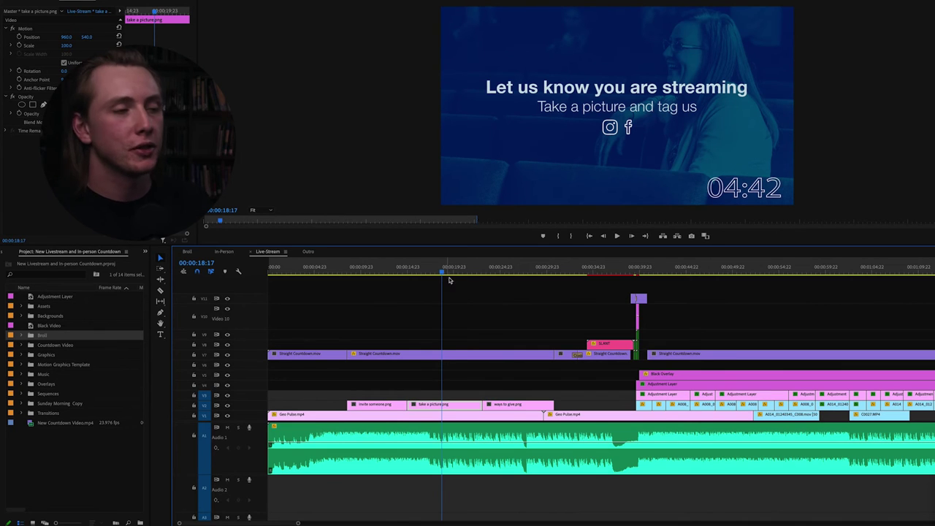
{"action": "left_click", "coordinate": [507, 270]}
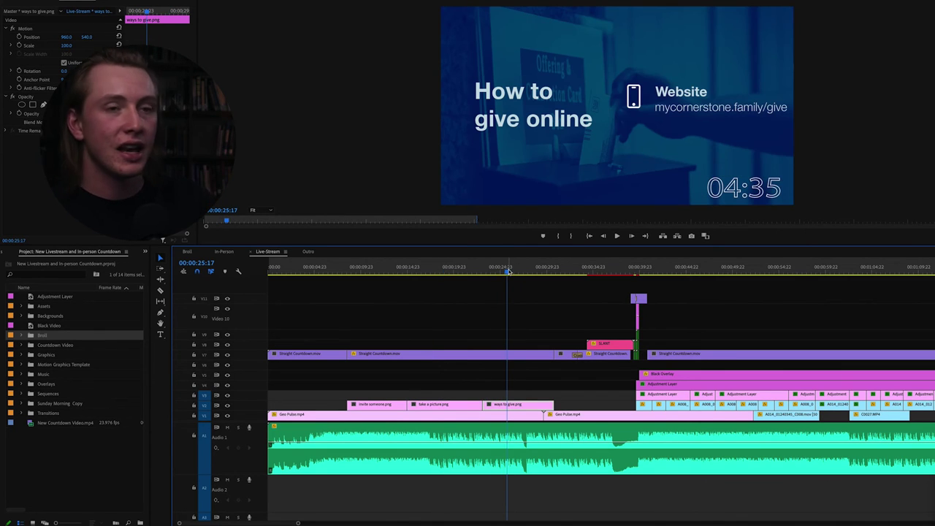
{"action": "left_click_drag", "start_coordinate": [529, 270], "coordinate": [546, 274]}
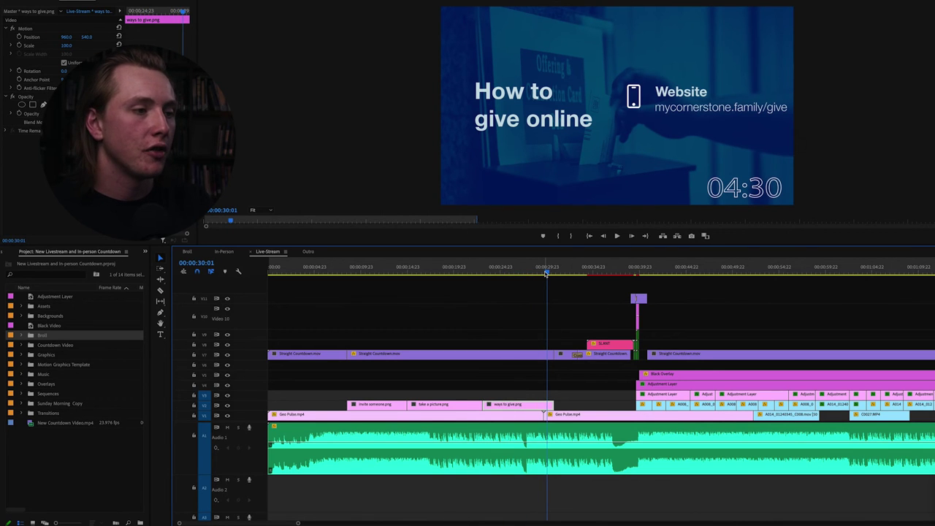
{"action": "key", "text": "space"}
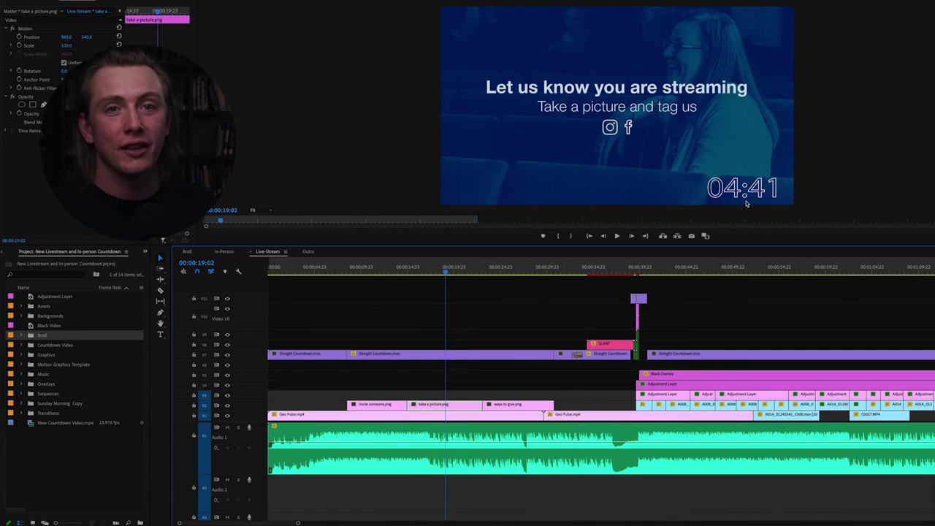
Examine the SLANT welcome title and the stacked Resolutions Setup and Black Overlay clips forming the transition around 00:00:39:13
{"action": "left_click_drag", "start_coordinate": [488, 271], "coordinate": [575, 261]}
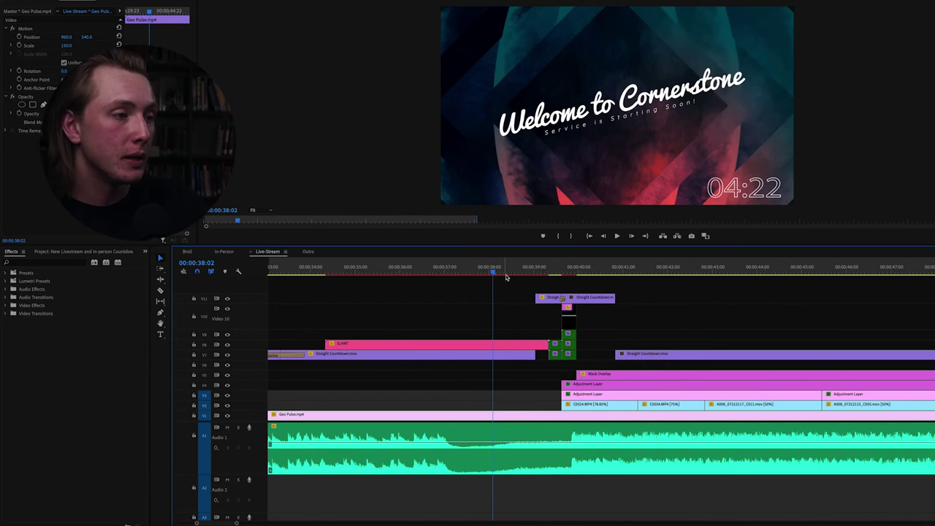
{"action": "left_click_drag", "start_coordinate": [524, 270], "coordinate": [559, 274]}
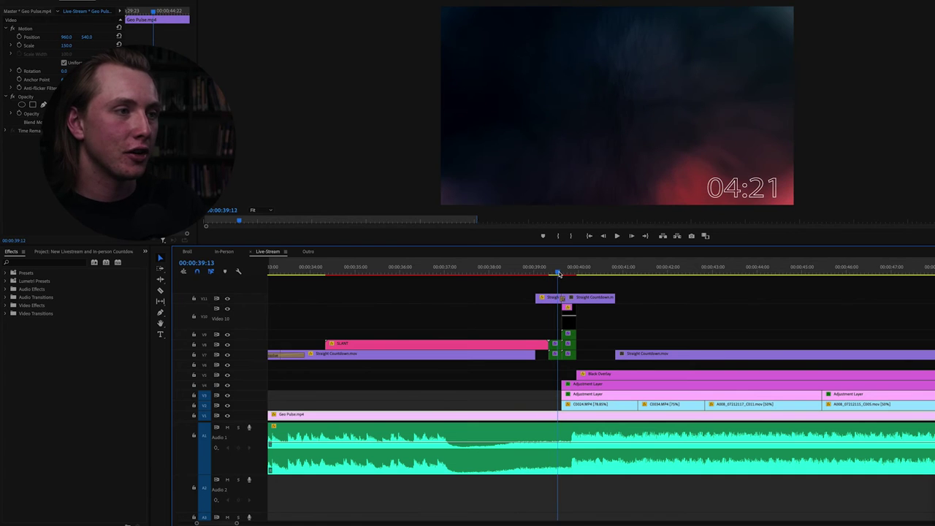
{"action": "left_click_drag", "start_coordinate": [592, 358], "coordinate": [551, 323]}
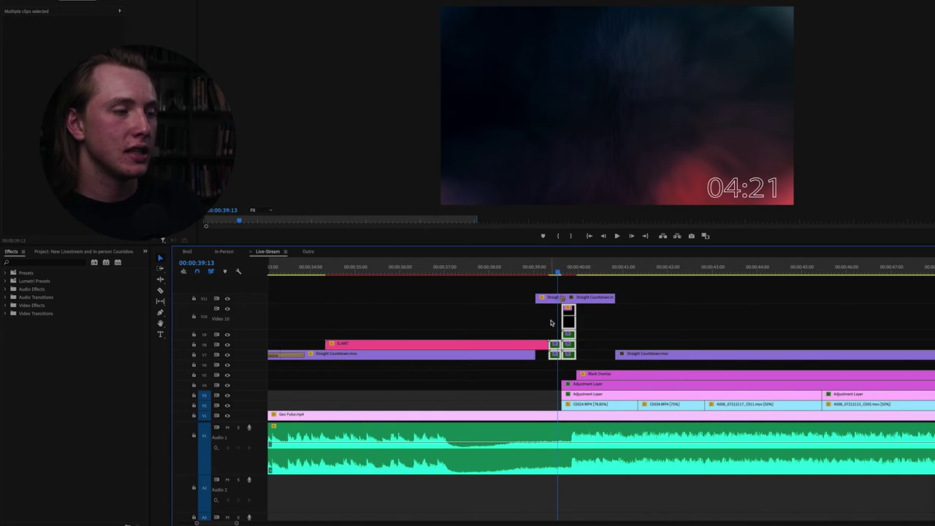
{"action": "left_click", "coordinate": [595, 328]}
{"action": "key", "text": "="}
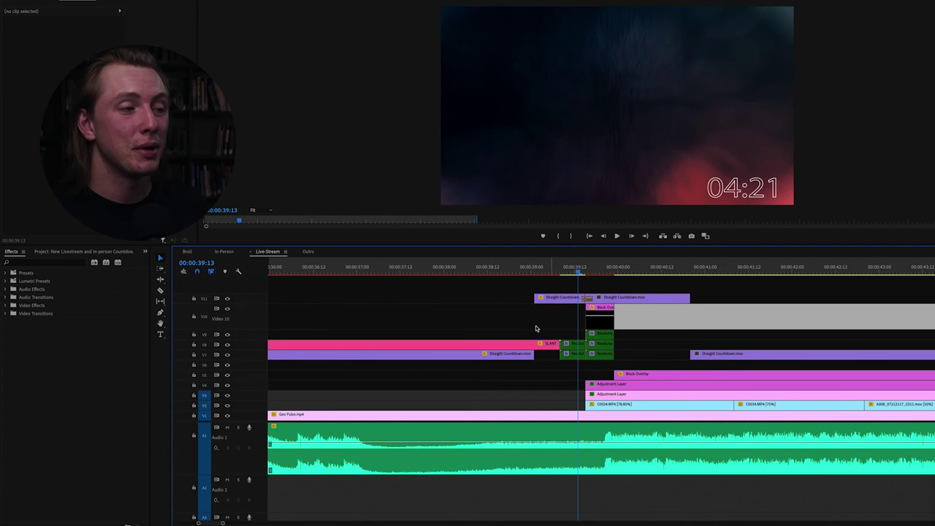
{"action": "left_click", "coordinate": [470, 383]}
{"action": "left_click", "coordinate": [454, 376]}
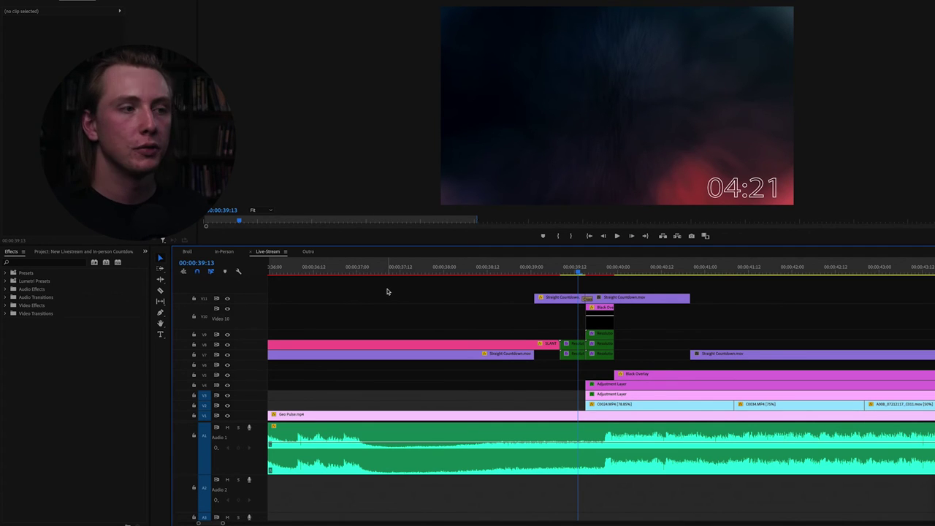
Play back the transition from the welcome title to the darkened b-roll with the centered countdown
{"action": "key", "text": "space"}
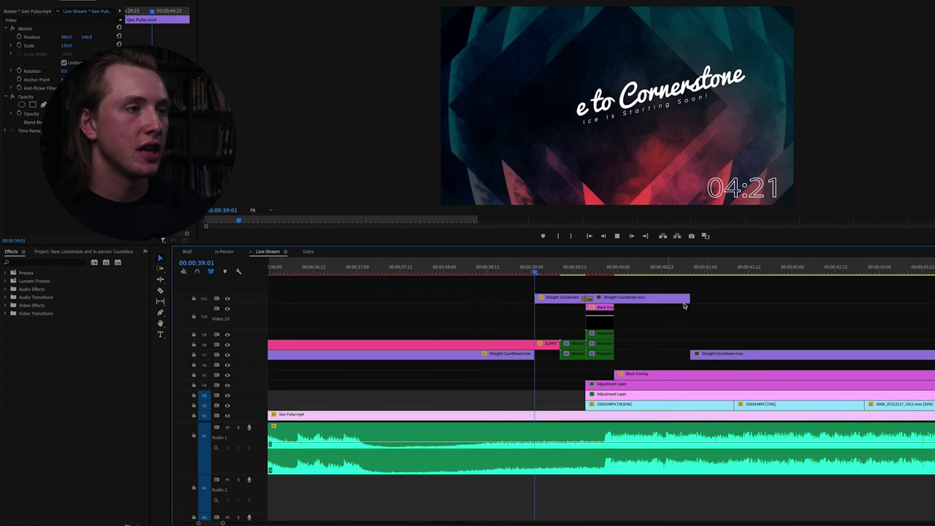
{"action": "left_click", "coordinate": [768, 315]}
{"action": "key", "text": "space"}
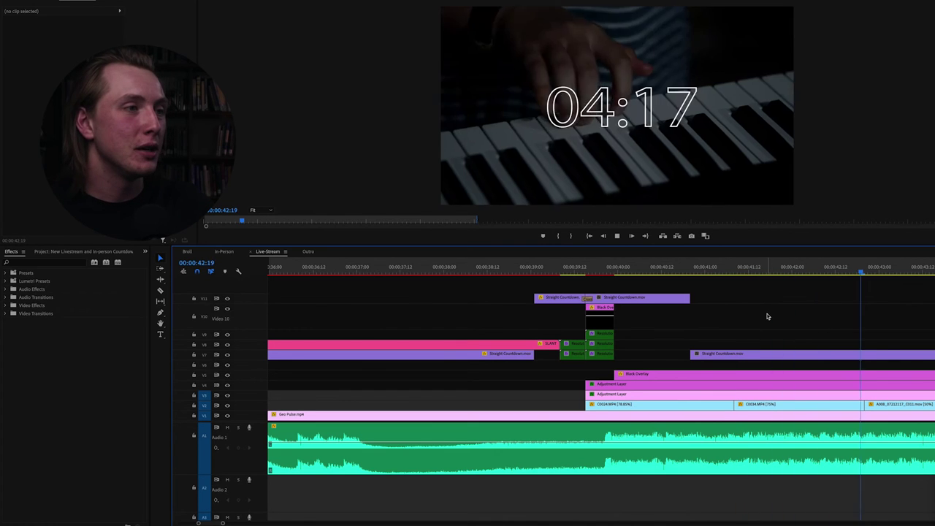
{"action": "key", "text": "space"}
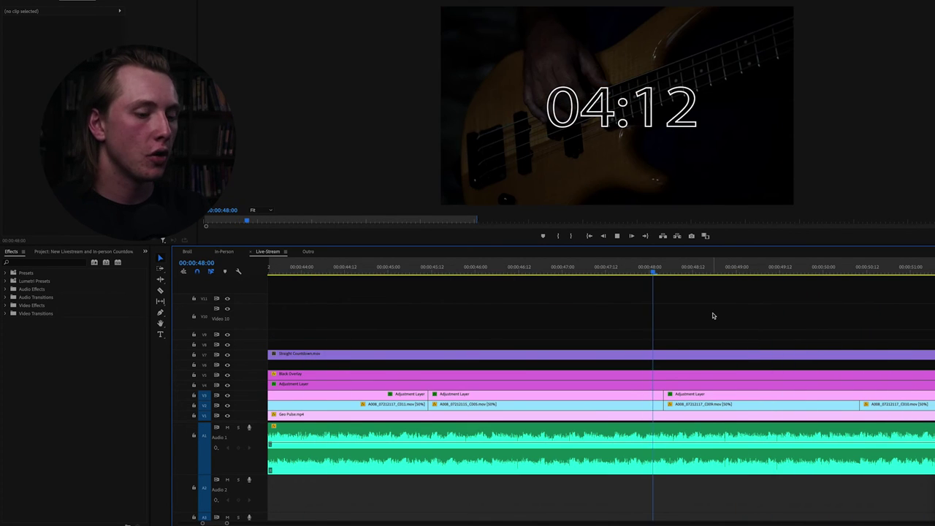
{"action": "scroll", "coordinate": [713, 316], "scroll_direction": "up", "scroll_amount": 5}
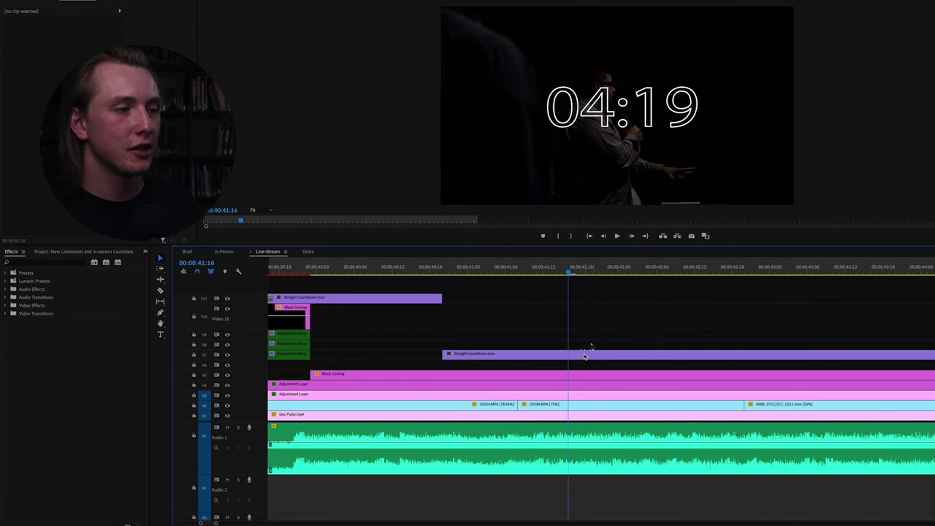
Compare the b-roll with and without the Black Overlay clip by toggling the visibility of track V5
{"action": "left_click", "coordinate": [585, 355]}
{"action": "left_click", "coordinate": [383, 376]}
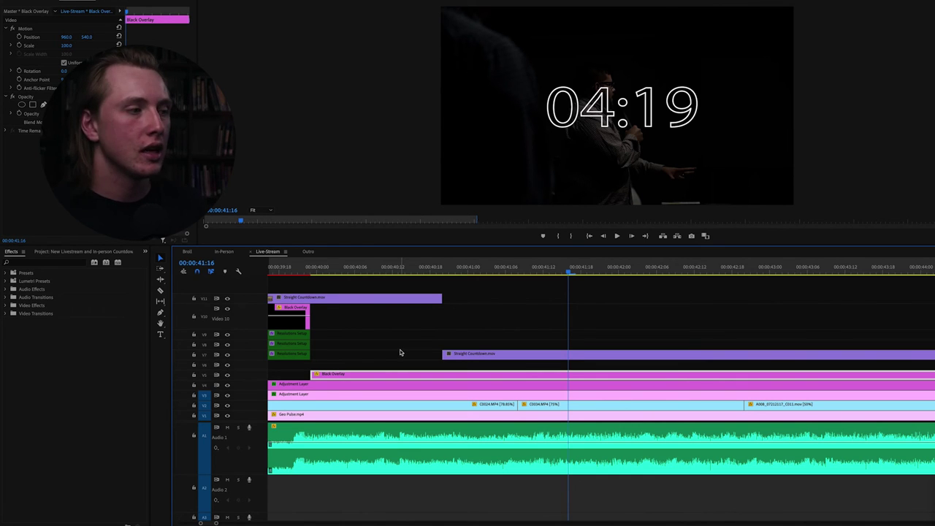
{"action": "left_click", "coordinate": [227, 376]}
{"action": "left_click", "coordinate": [227, 376]}
{"action": "left_click", "coordinate": [227, 376]}
{"action": "left_click", "coordinate": [227, 376]}
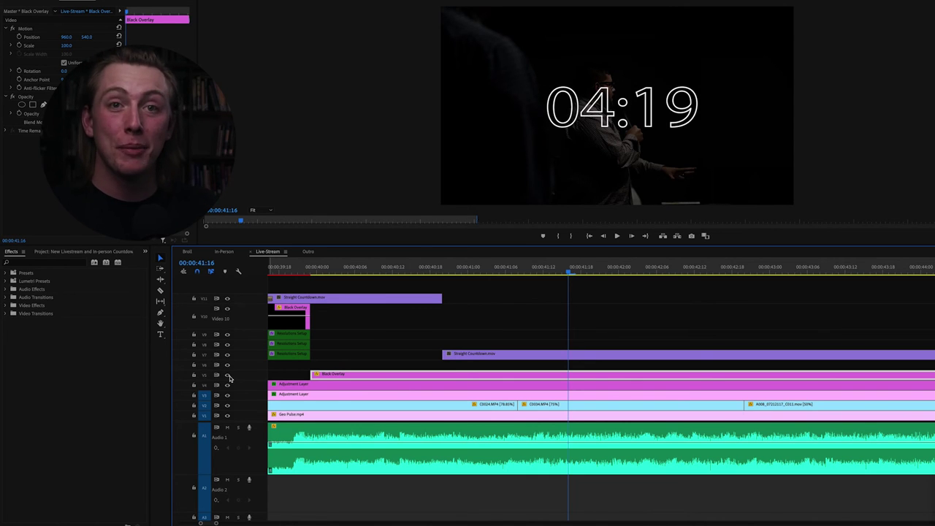
{"action": "left_click", "coordinate": [227, 375]}
{"action": "left_click", "coordinate": [227, 376]}
{"action": "left_click", "coordinate": [227, 375]}
{"action": "left_click", "coordinate": [227, 376]}
{"action": "left_click", "coordinate": [227, 376]}
{"action": "left_click", "coordinate": [228, 376]}
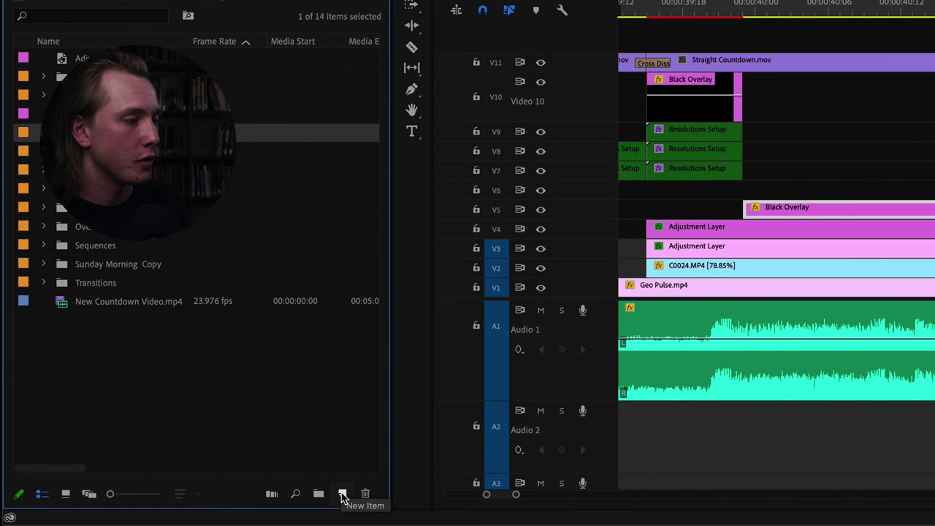
Create a black (000000) color matte at 1920 x 1080, 23.976 fps with square pixels, keeping the name Color Matte
{"action": "left_click", "coordinate": [343, 496]}
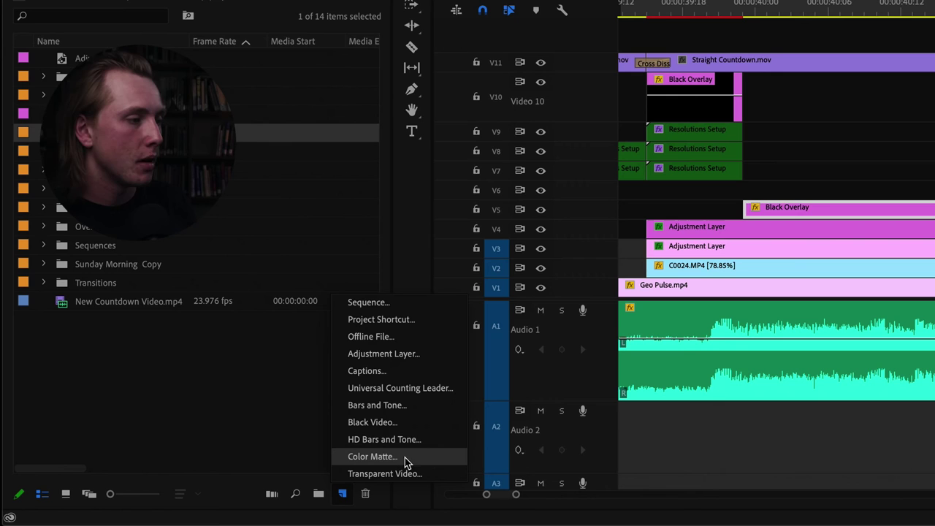
{"action": "left_click", "coordinate": [435, 461]}
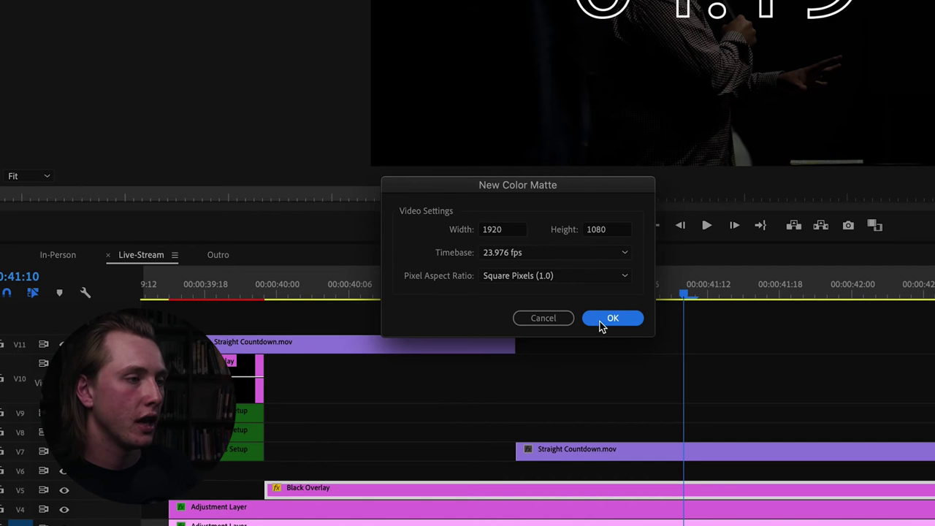
{"action": "left_click", "coordinate": [604, 322]}
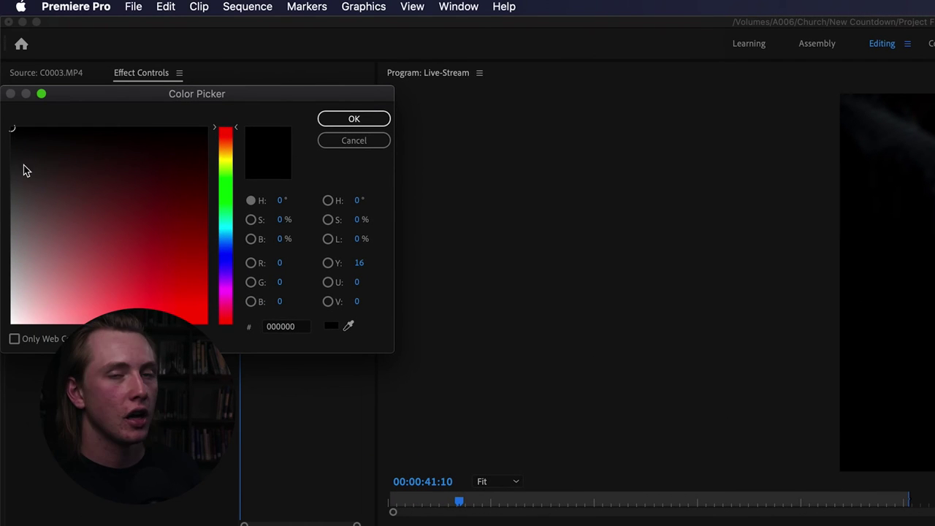
{"action": "left_click", "coordinate": [59, 187]}
{"action": "left_click_drag", "start_coordinate": [58, 187], "coordinate": [7, 74]}
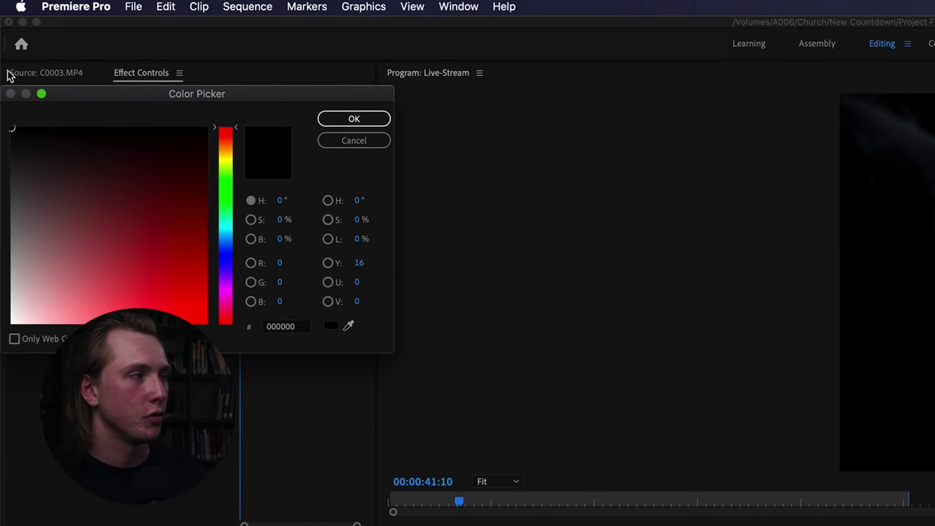
{"action": "left_click", "coordinate": [333, 122]}
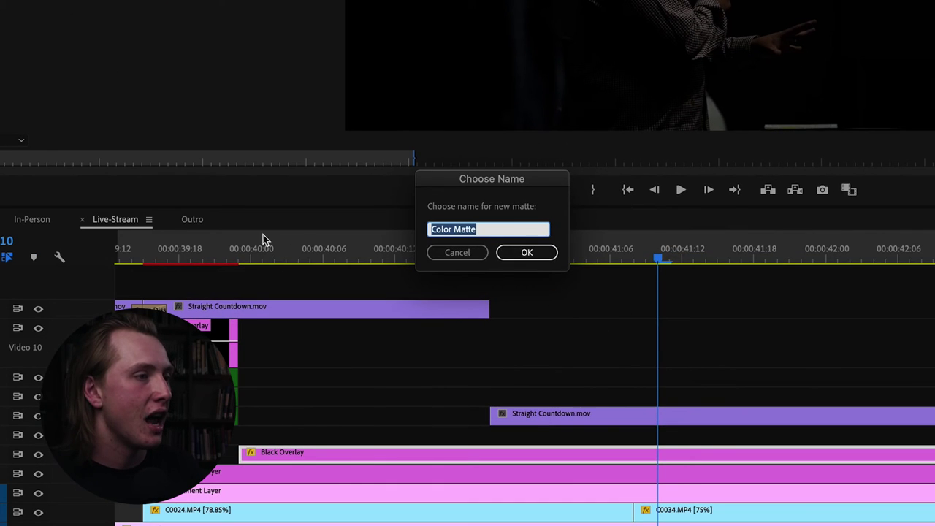
{"action": "left_click", "coordinate": [527, 252]}
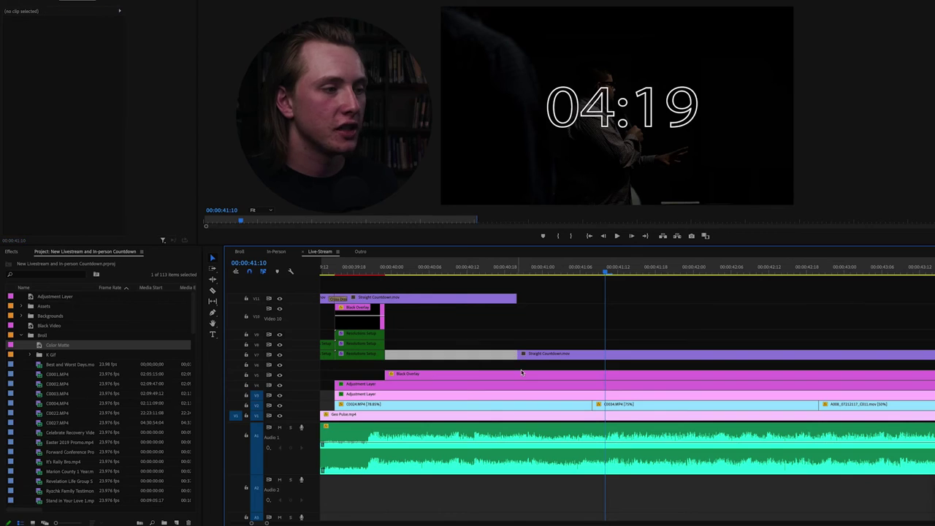
Try different opacity values, including 93%, on the long Black Overlay clip above the b-roll
{"action": "left_click", "coordinate": [522, 372]}
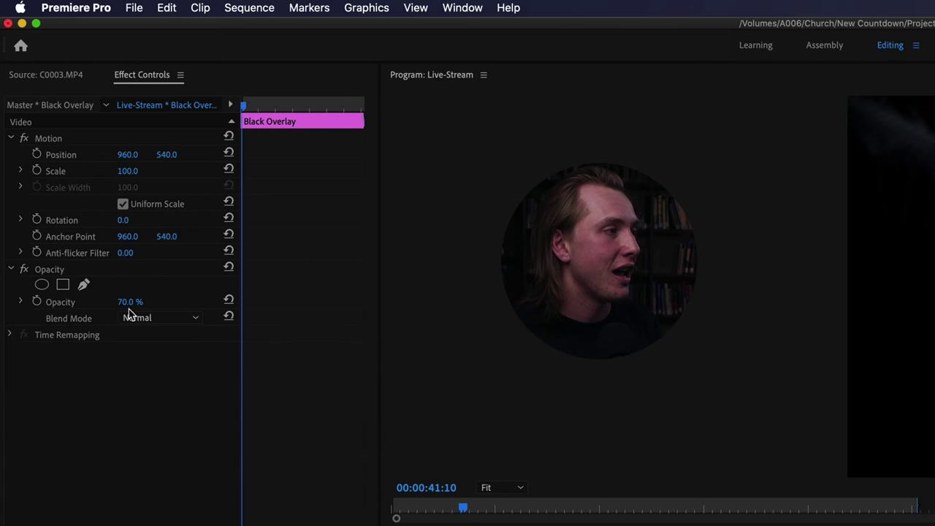
{"action": "left_click_drag", "start_coordinate": [130, 302], "coordinate": [88, 302]}
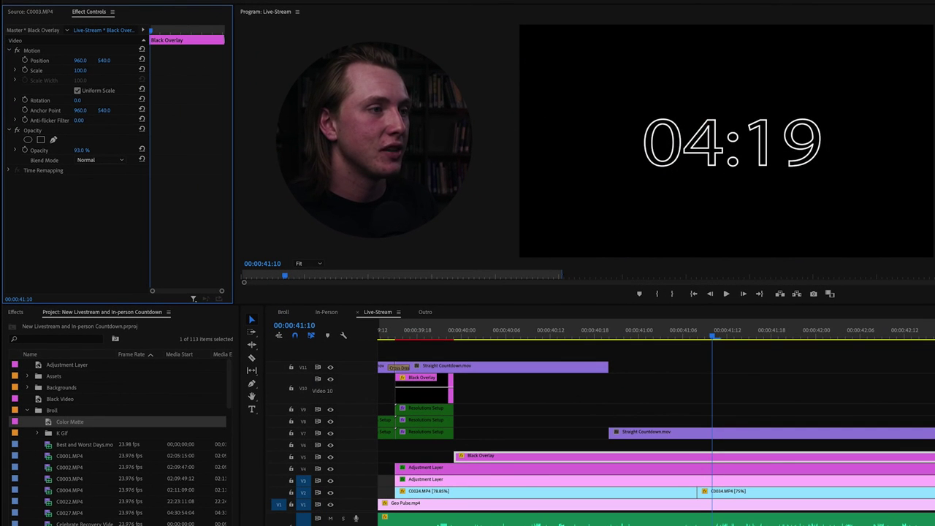
{"action": "left_click_drag", "start_coordinate": [80, 150], "coordinate": [645, 404]}
{"action": "left_click", "coordinate": [646, 403]}
Examine the two adjustment layers with Lumetri Color that lie between the b-roll clips and the Black Overlay
{"action": "left_click", "coordinate": [465, 486]}
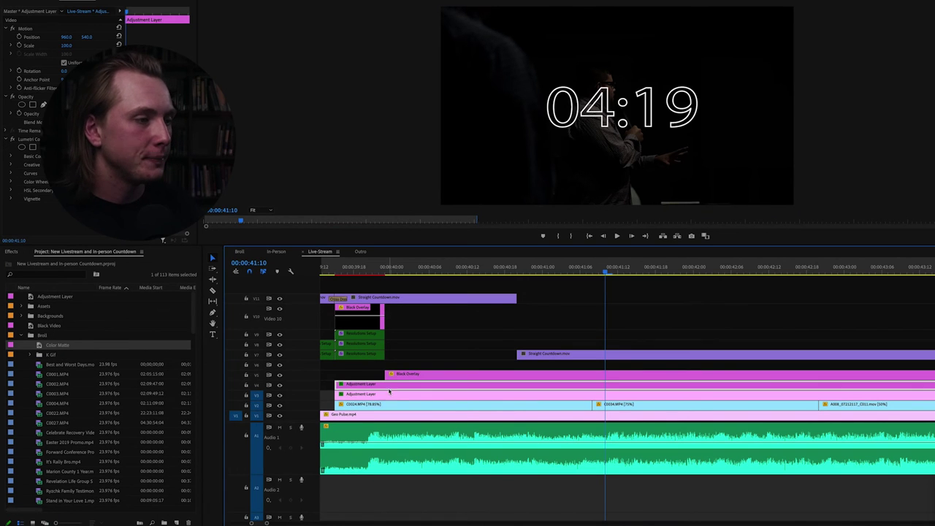
{"action": "left_click", "coordinate": [397, 390]}
{"action": "left_click", "coordinate": [401, 392]}
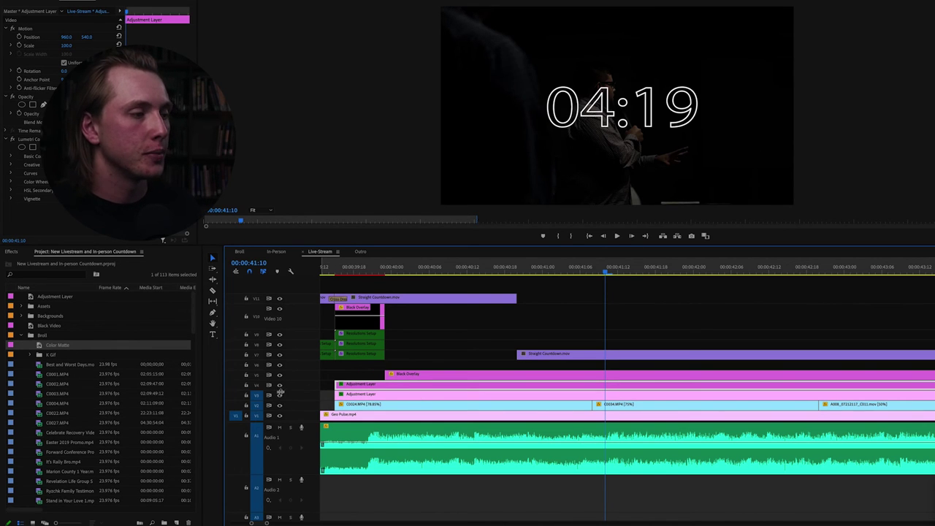
{"action": "left_click", "coordinate": [625, 326]}
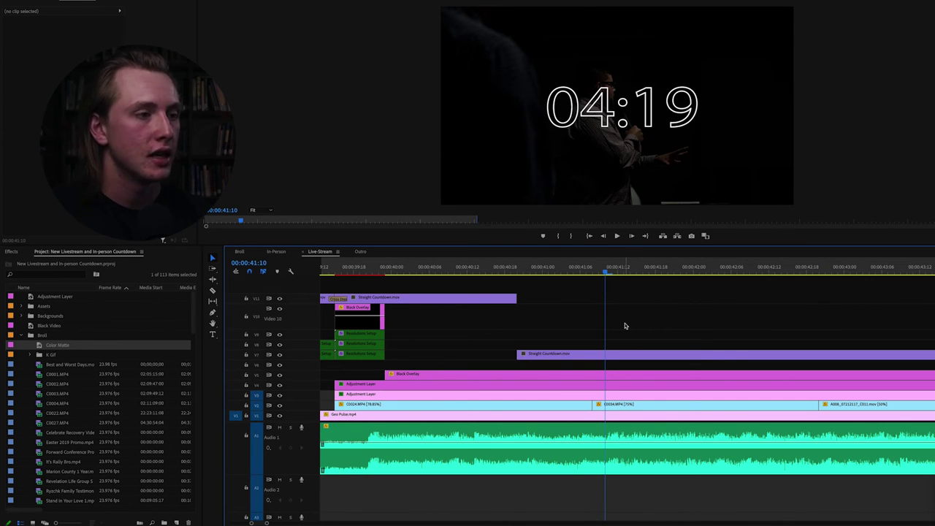
{"action": "key", "text": "Down"}
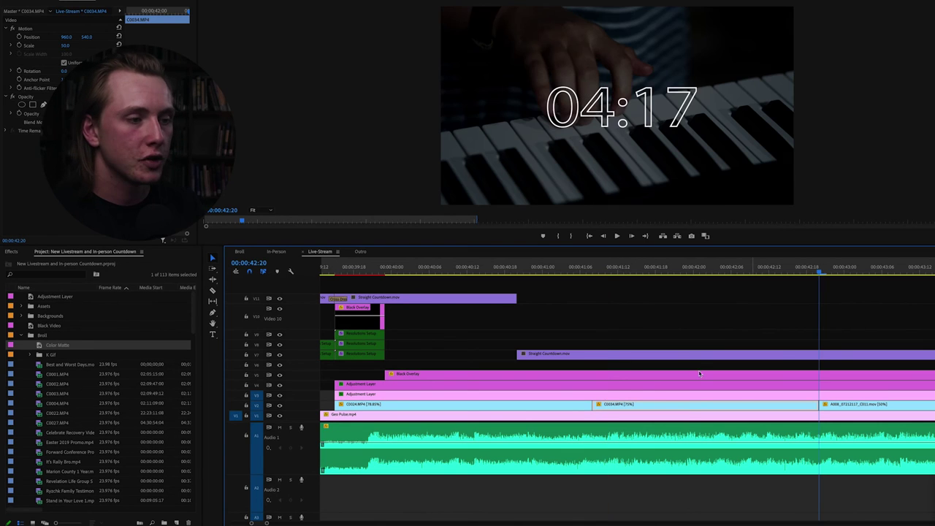
{"action": "left_click", "coordinate": [633, 392]}
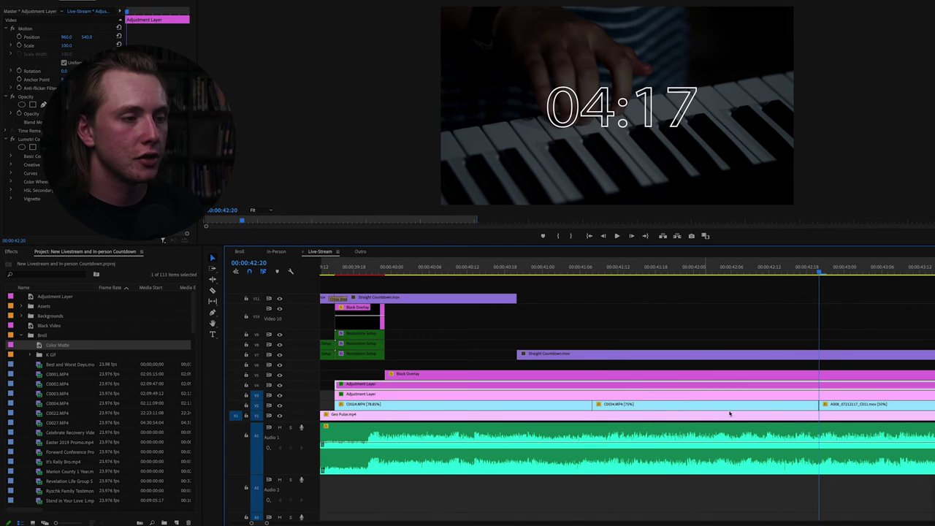
{"action": "left_click", "coordinate": [779, 406]}
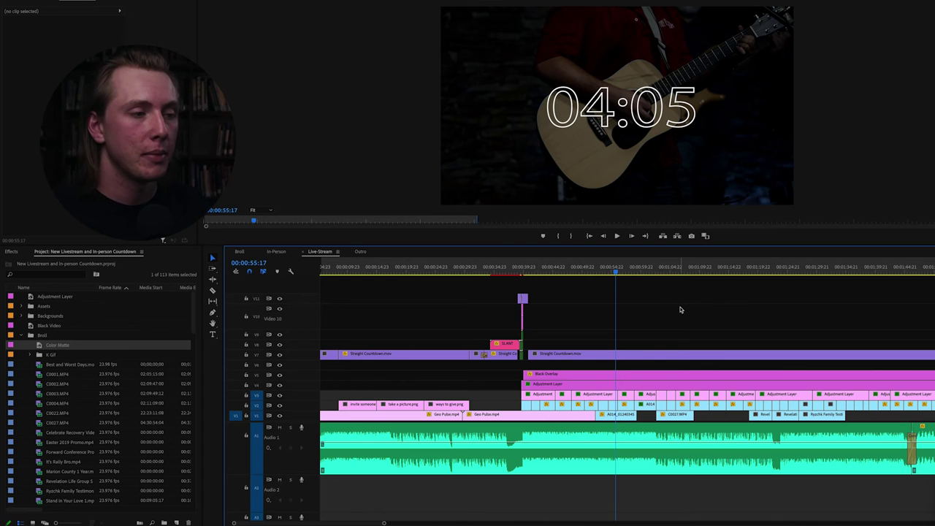
Scrub through the b-roll section to 00:02:55:05 and play back its end leading into the prayer request slide
{"action": "left_click_drag", "start_coordinate": [616, 270], "coordinate": [697, 275]}
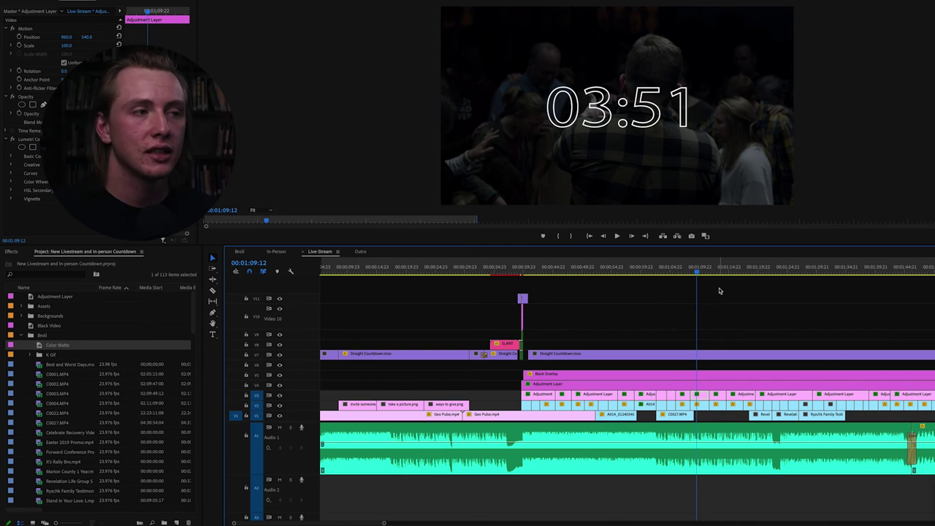
{"action": "left_click_drag", "start_coordinate": [716, 274], "coordinate": [901, 274]}
{"action": "left_click_drag", "start_coordinate": [822, 308], "coordinate": [799, 307]}
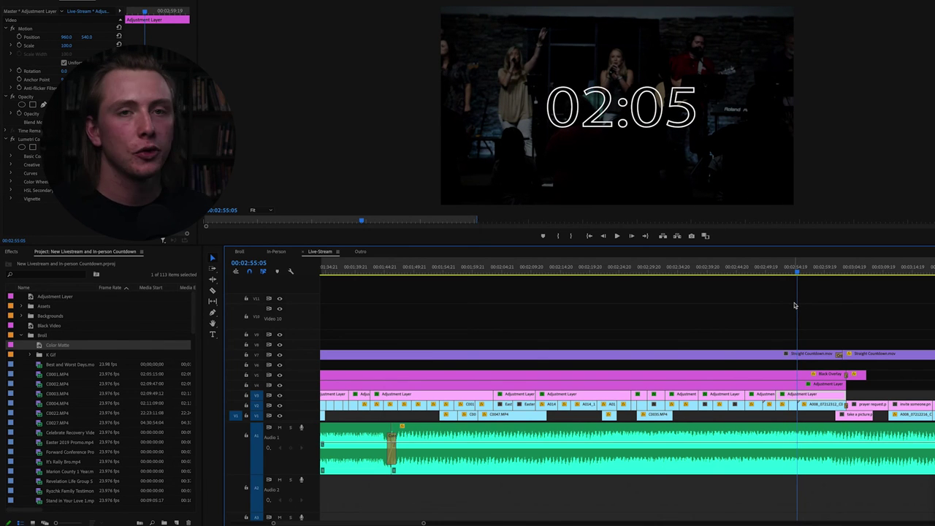
{"action": "left_click", "coordinate": [795, 305]}
{"action": "key", "text": "space"}
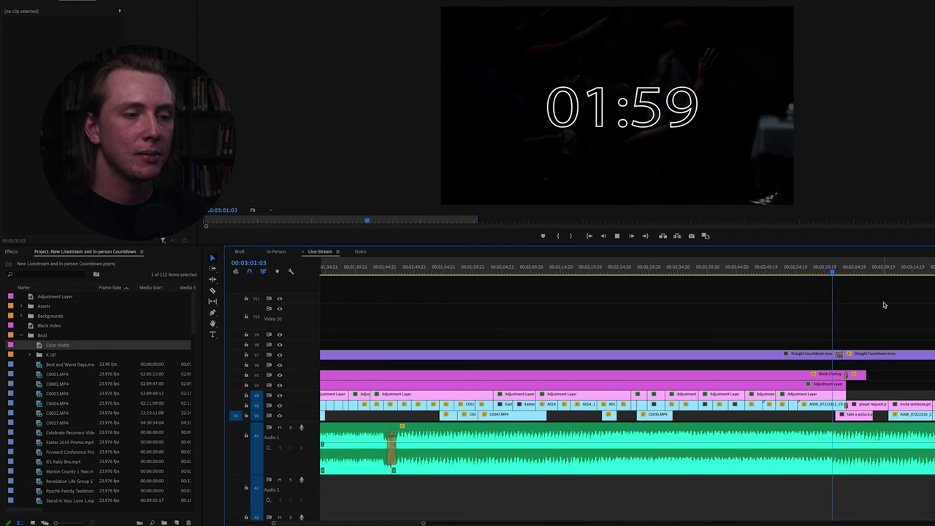
Review the Live-Stream sequence from the online giving slide at 00:03:19:09 into the pastor's welcome clip with its lower-third title
{"action": "left_click_drag", "start_coordinate": [848, 269], "coordinate": [934, 269]}
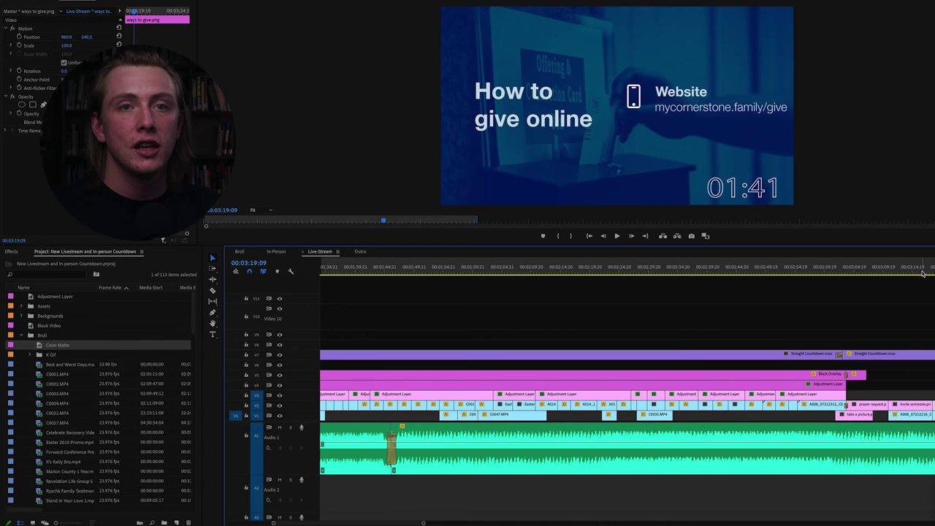
{"action": "mouse_move", "coordinate": [902, 270]}
{"action": "left_mouse_down"}
{"action": "mouse_move", "coordinate": [870, 270]}
{"action": "mouse_move", "coordinate": [899, 269]}
{"action": "left_mouse_up"}
{"action": "key", "text": "ctrl+shift+a"}
{"action": "key", "text": "space"}
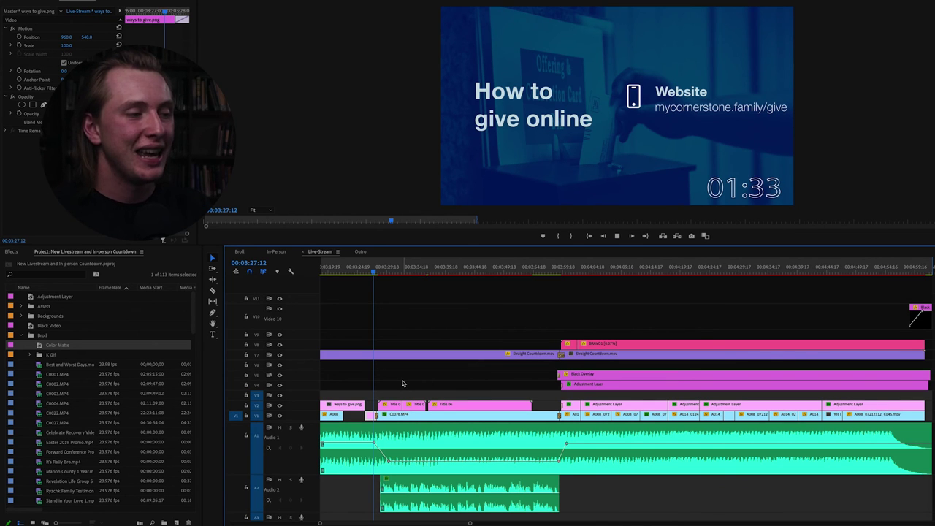
{"action": "key", "text": "space"}
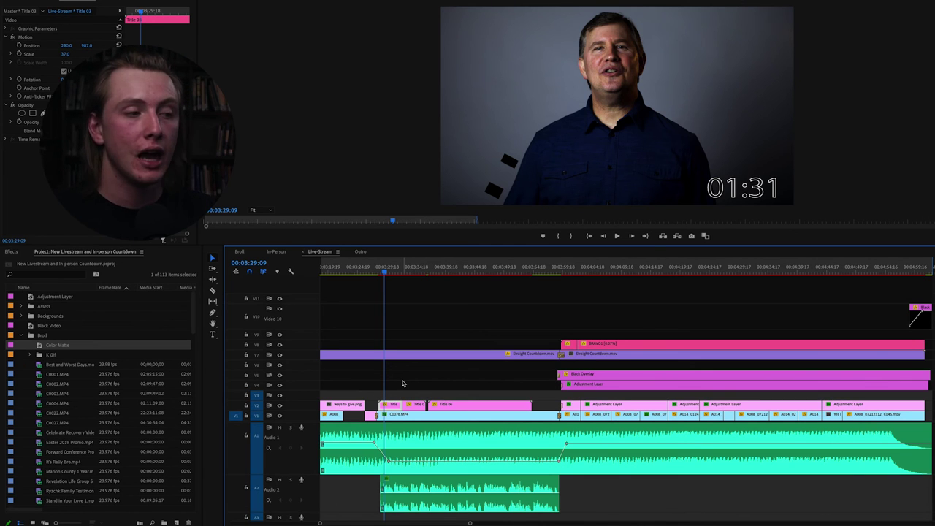
{"action": "key", "text": "space"}
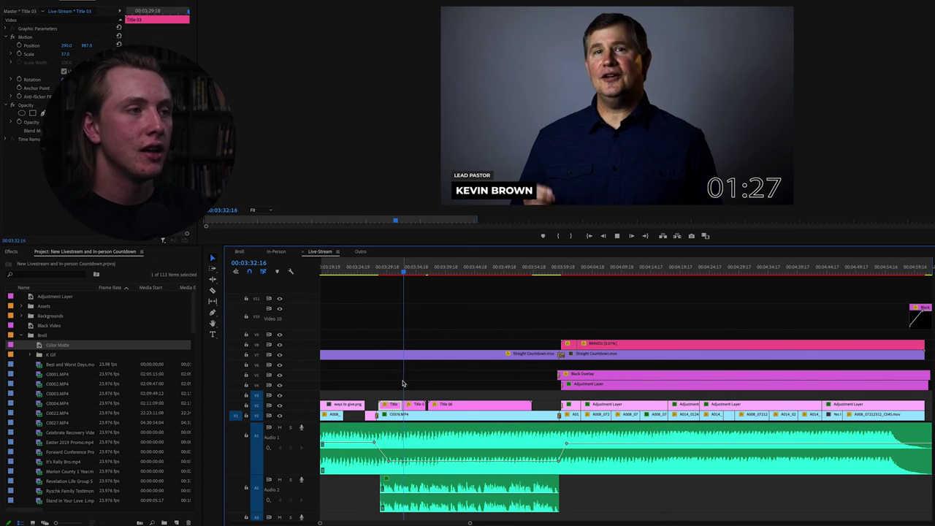
Review the end of the pastor's clip C0076.MP4 and play through its cross dissolve into the final-minute b-roll countdown
{"action": "left_click", "coordinate": [525, 271]}
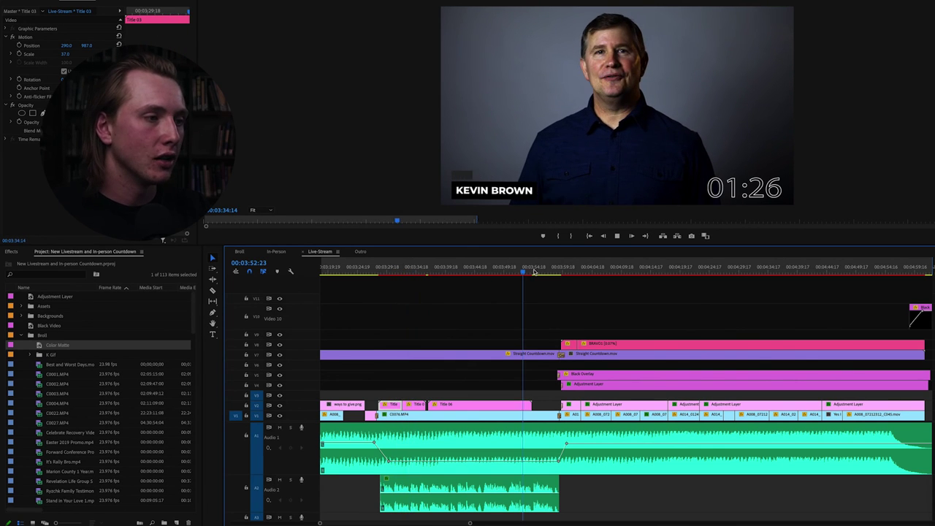
{"action": "left_click", "coordinate": [539, 271]}
{"action": "left_click_drag", "start_coordinate": [539, 271], "coordinate": [582, 271]}
{"action": "key", "text": "equal"}
{"action": "key", "text": "space"}
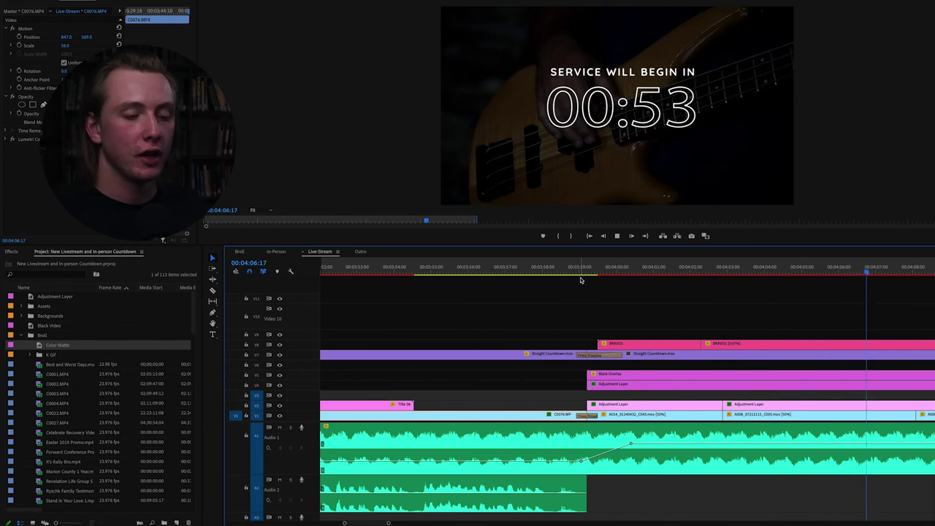
{"action": "scroll", "coordinate": [580, 277], "scroll_direction": "down", "scroll_amount": 2, "text": "alt"}
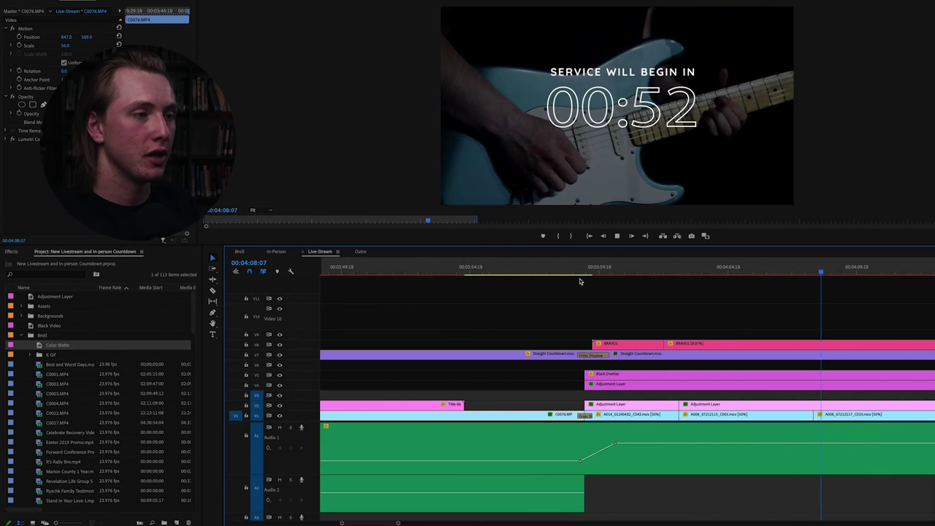
{"action": "scroll", "coordinate": [580, 282], "scroll_direction": "down", "scroll_amount": 3, "text": "alt"}
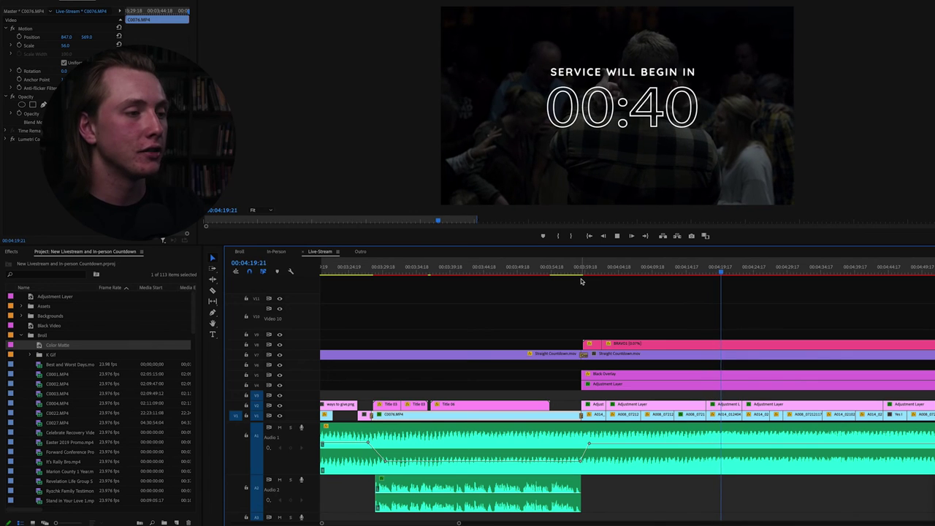
Replay the transition into the last-minute countdown from 00:03:56:06, and play the closing ten seconds of the Live-Stream sequence
{"action": "left_click_drag", "start_coordinate": [588, 276], "coordinate": [562, 271]}
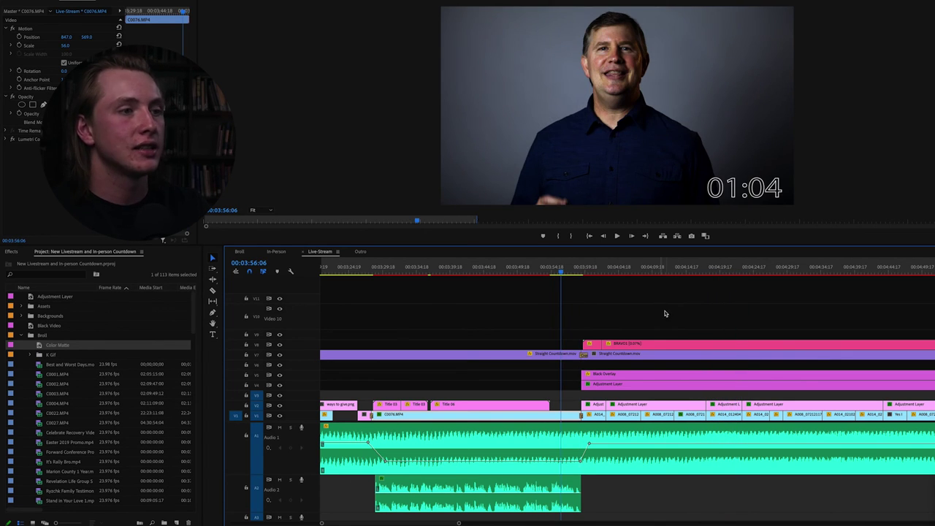
{"action": "key", "text": "space"}
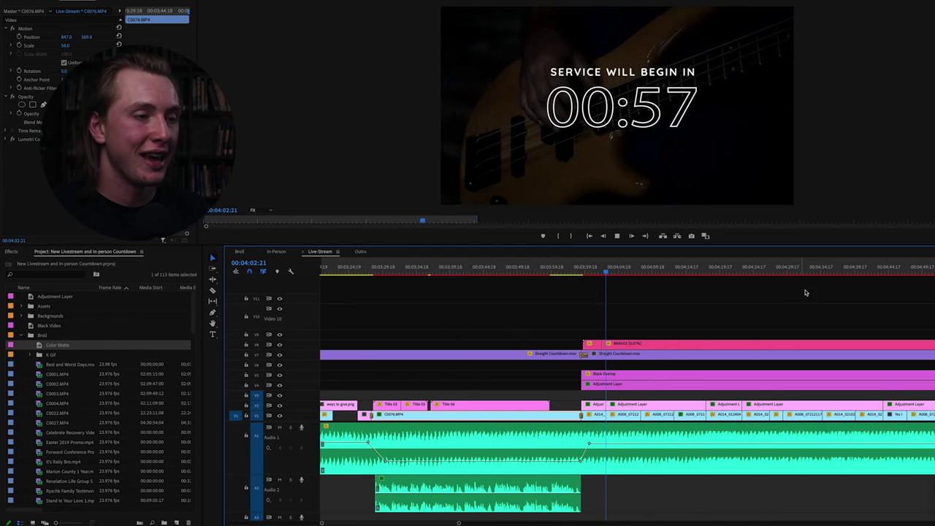
{"action": "left_click_drag", "start_coordinate": [764, 267], "coordinate": [914, 268]}
{"action": "key", "text": "space"}
{"action": "left_click", "coordinate": [858, 310]}
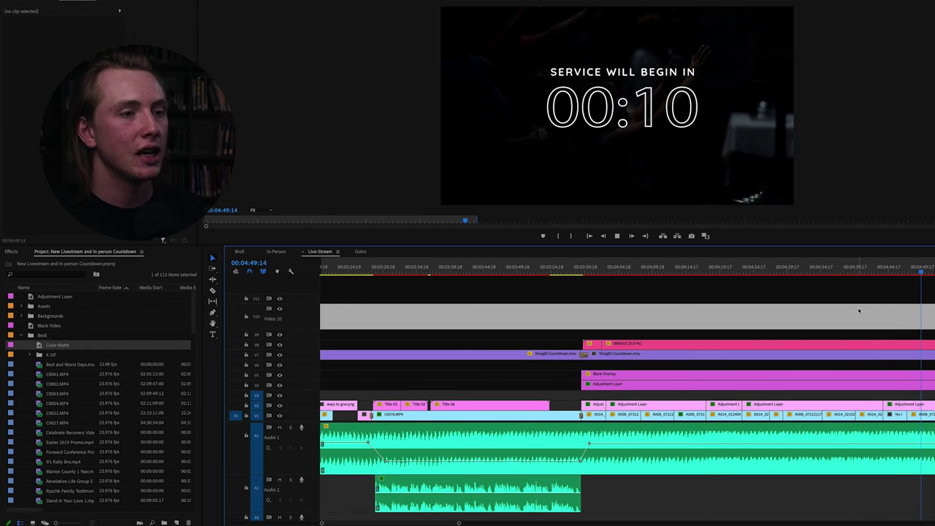
{"action": "left_click", "coordinate": [848, 291]}
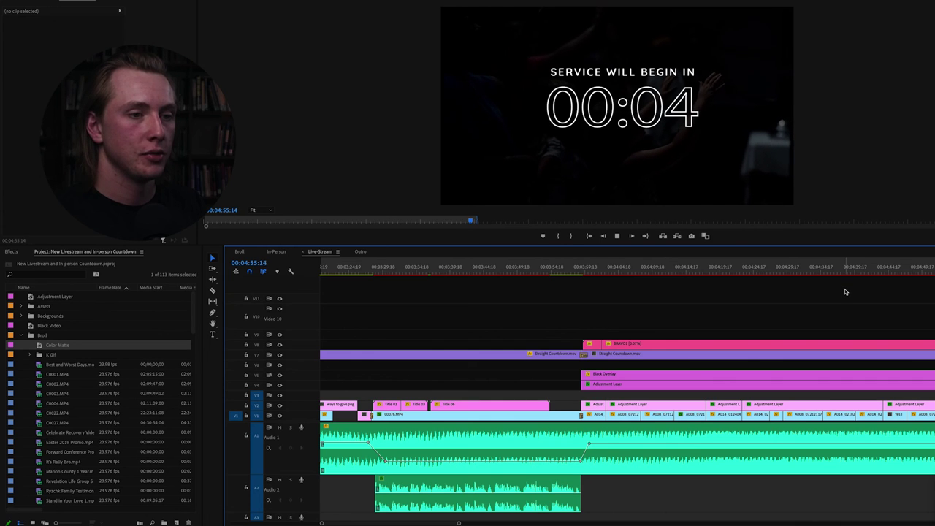
Look over the whole Live-Stream timeline and go back to 00:00:40:10, near the start of the b-roll section
{"action": "scroll", "coordinate": [846, 291], "scroll_direction": "down", "scroll_amount": 6}
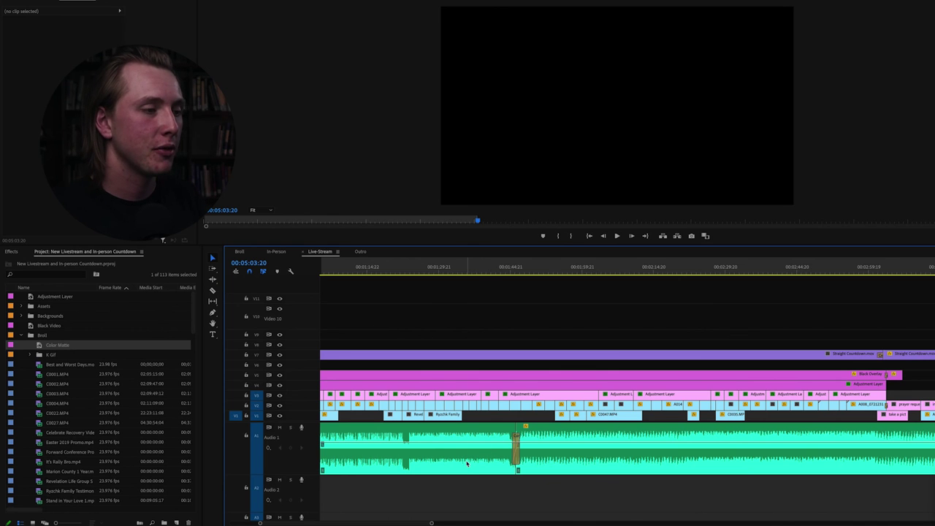
{"action": "key", "text": "minus"}
{"action": "key", "text": "minus"}
{"action": "key", "text": "minus"}
{"action": "key", "text": "minus"}
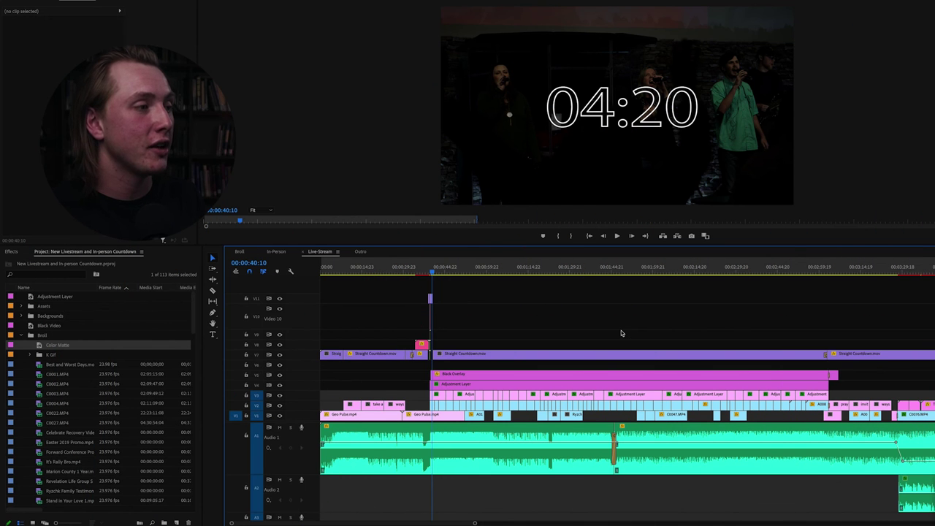
Open the In-Person sequence and scrub from the Welcome to Cornerstone title section to the final-minute countdown at 00:04:08:15
{"action": "left_click", "coordinate": [276, 251]}
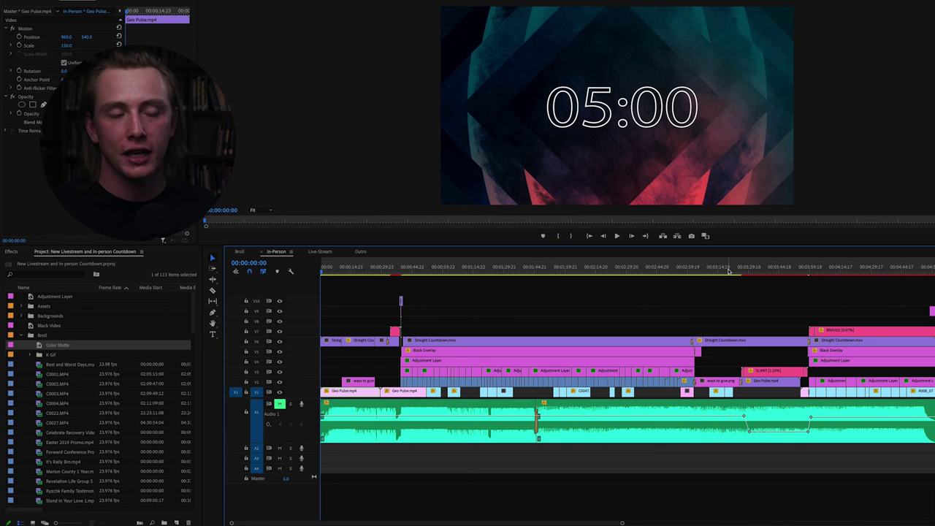
{"action": "left_click_drag", "start_coordinate": [715, 271], "coordinate": [766, 272]}
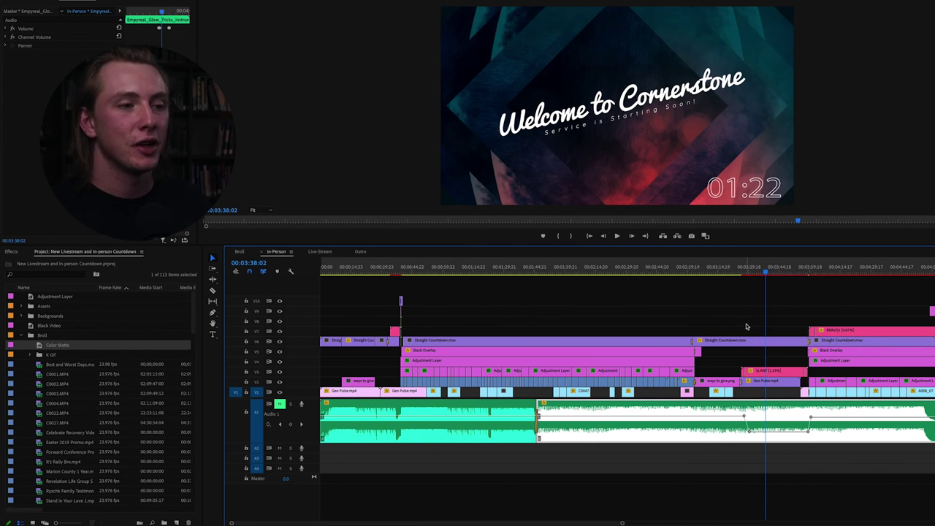
{"action": "left_click_drag", "start_coordinate": [745, 272], "coordinate": [828, 271]}
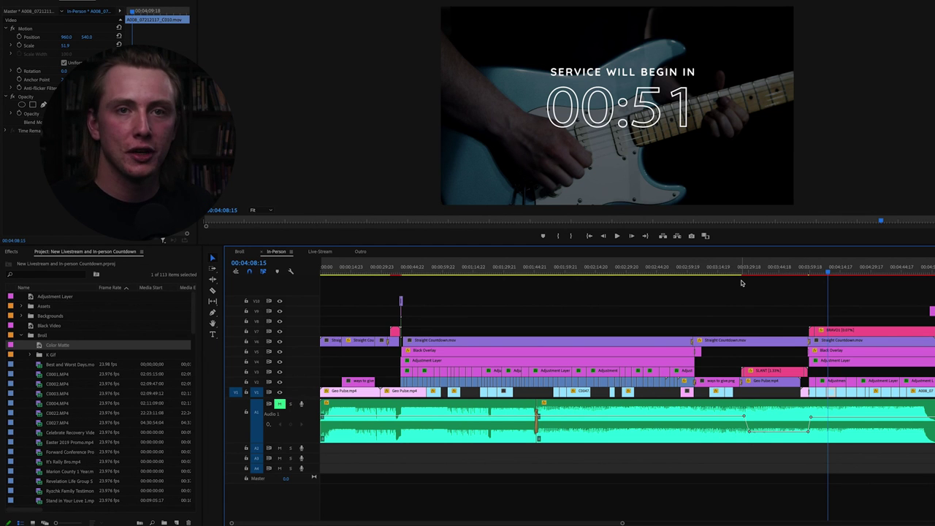
Open the Outro sequence, play its Thanks for Tuning In title from the beginning, and scrub past its end to 00:01:09:05
{"action": "left_click", "coordinate": [361, 252]}
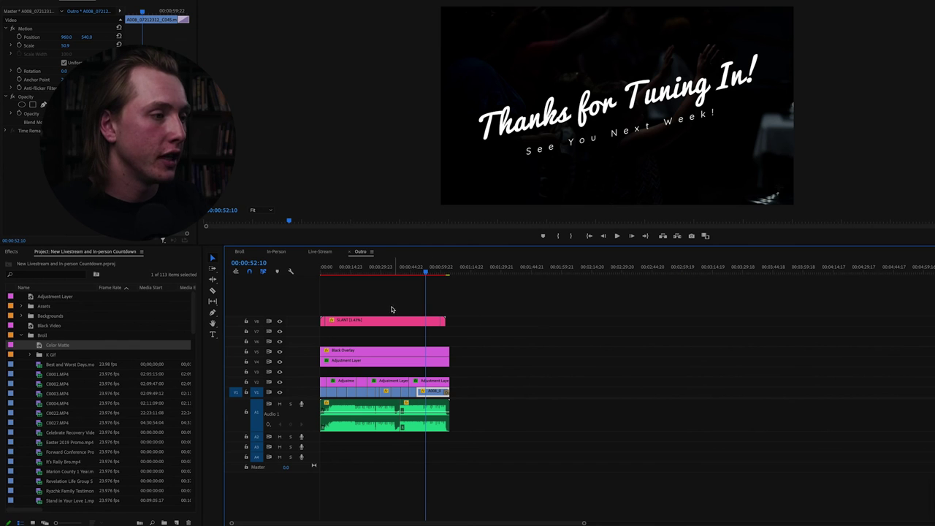
{"action": "key", "text": "Home"}
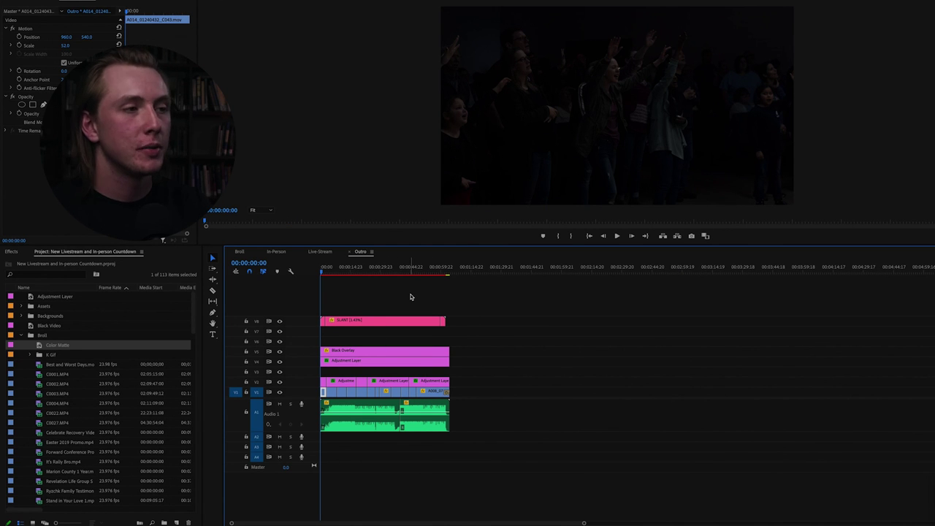
{"action": "key", "text": "space"}
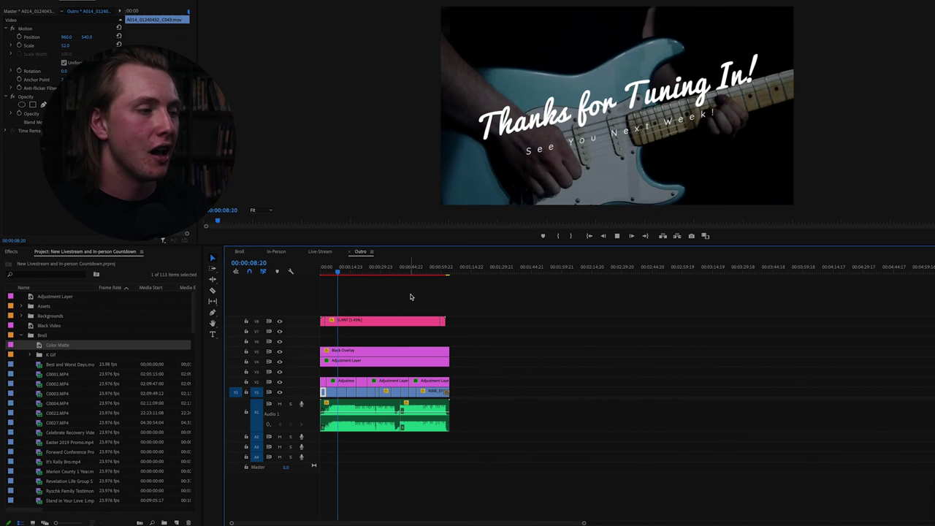
{"action": "left_click", "coordinate": [374, 269]}
{"action": "left_click_drag", "start_coordinate": [393, 269], "coordinate": [459, 269]}
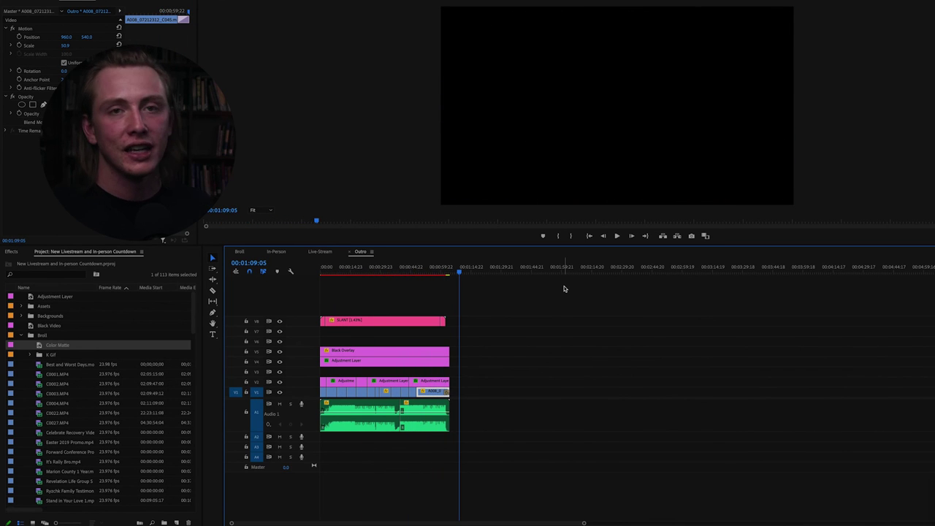